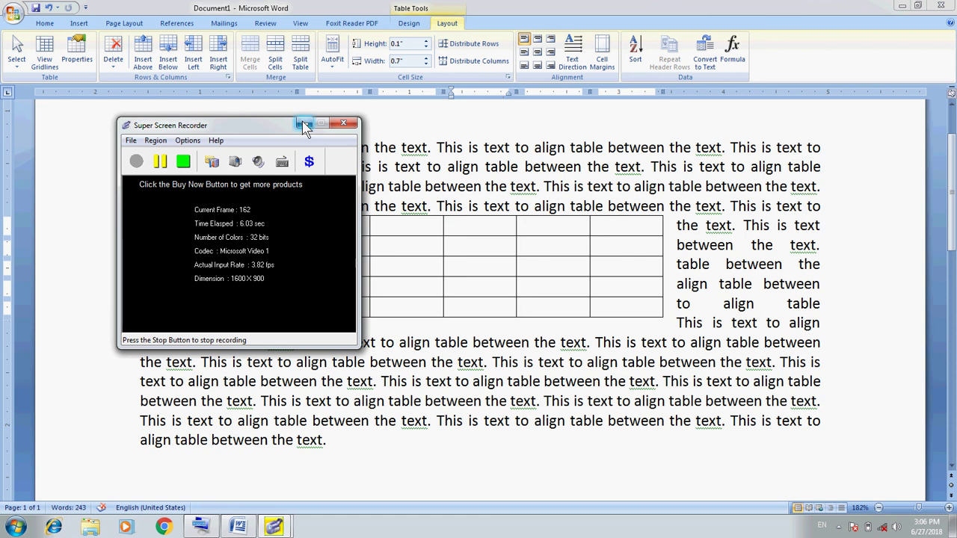
- Minimize the screen recorder window to reveal the Word document with the wrapped five-column table
click(305, 126)
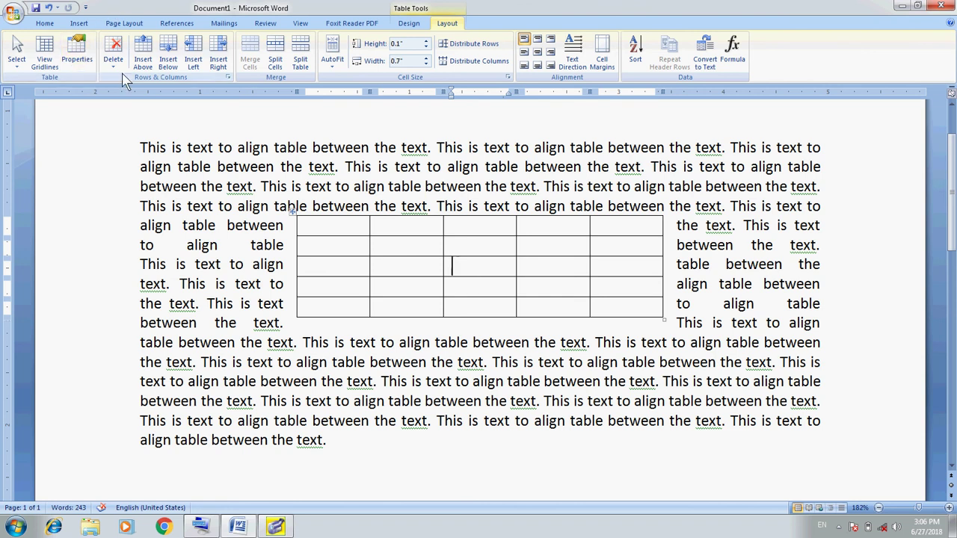
click(77, 53)
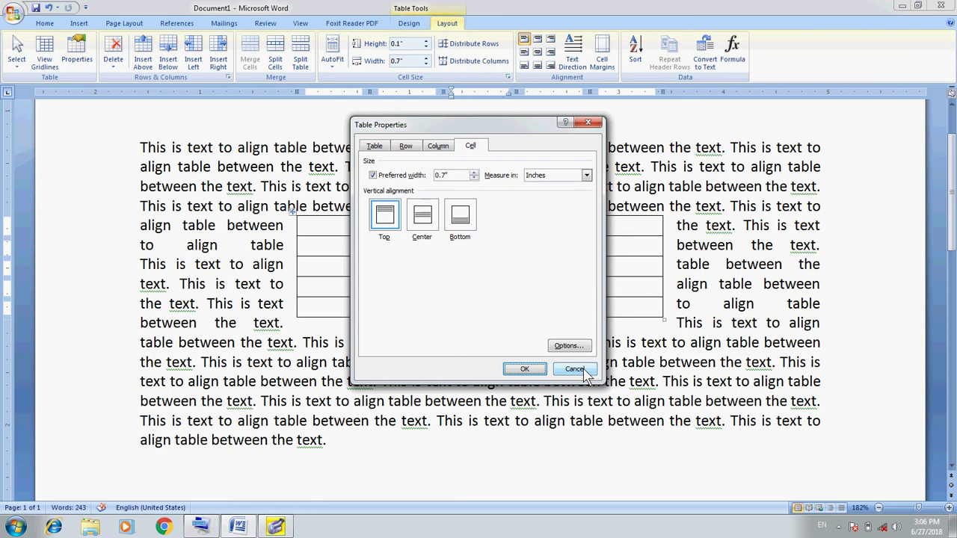
click(574, 370)
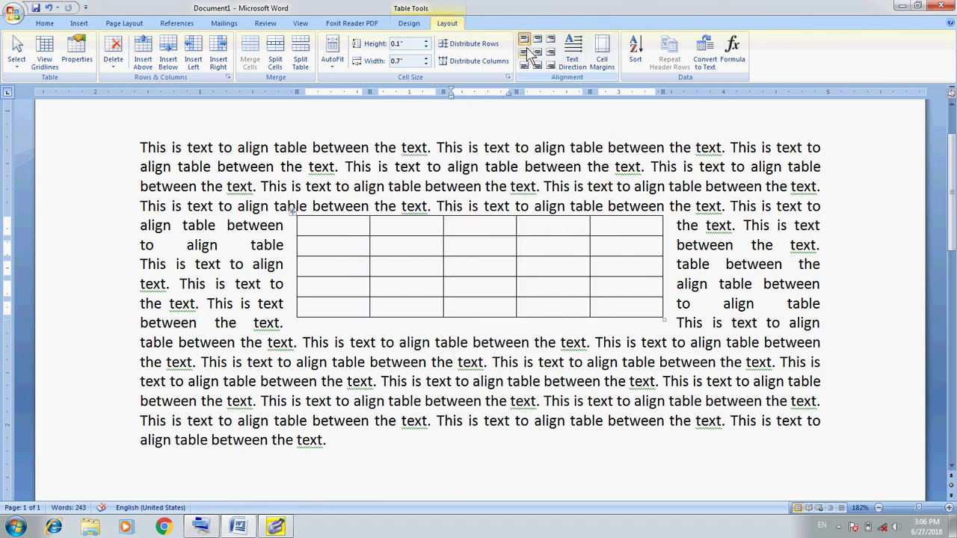
click(110, 68)
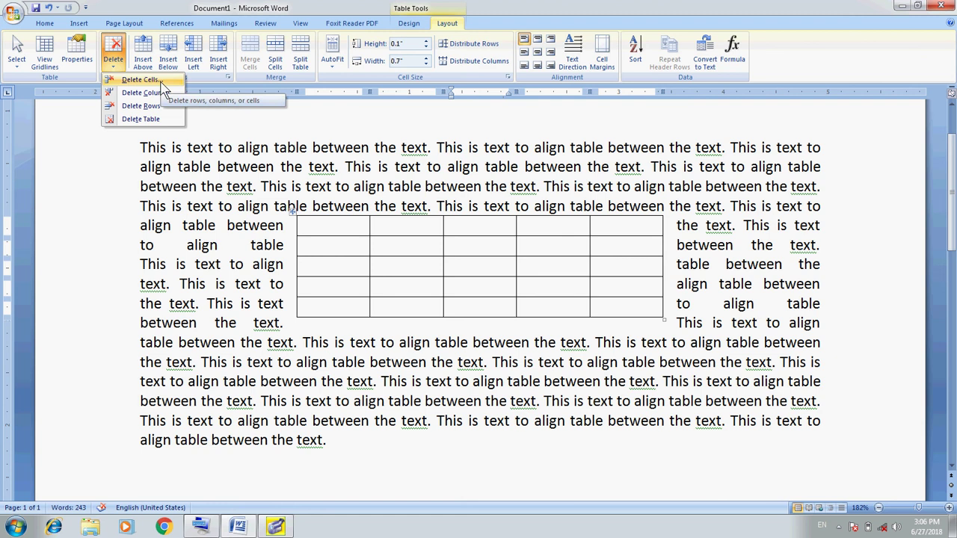
click(159, 80)
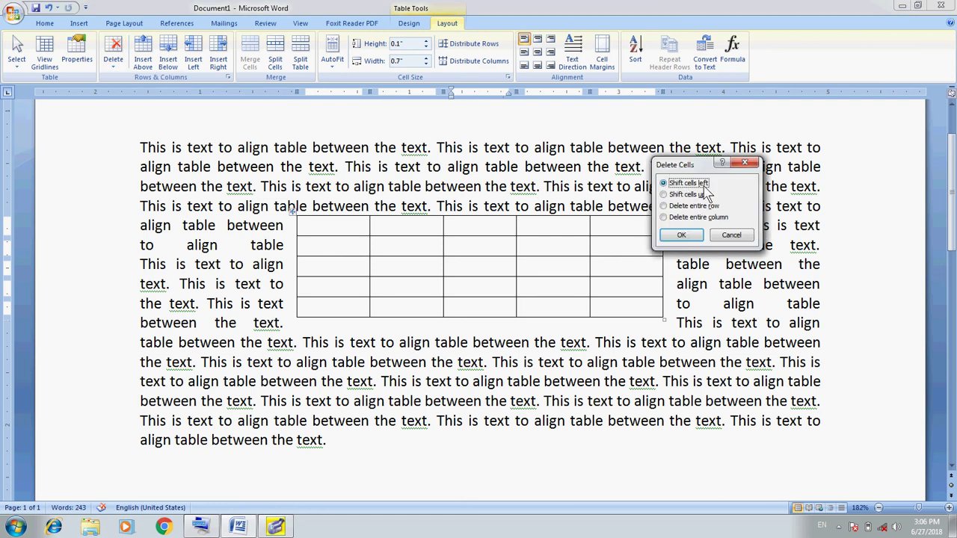
click(681, 235)
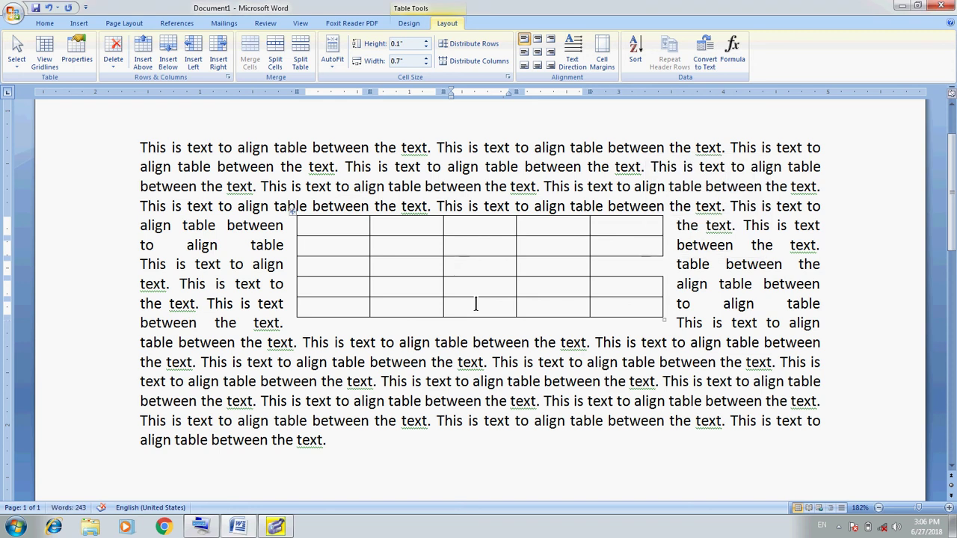
drag(474, 305, 487, 269)
click(488, 273)
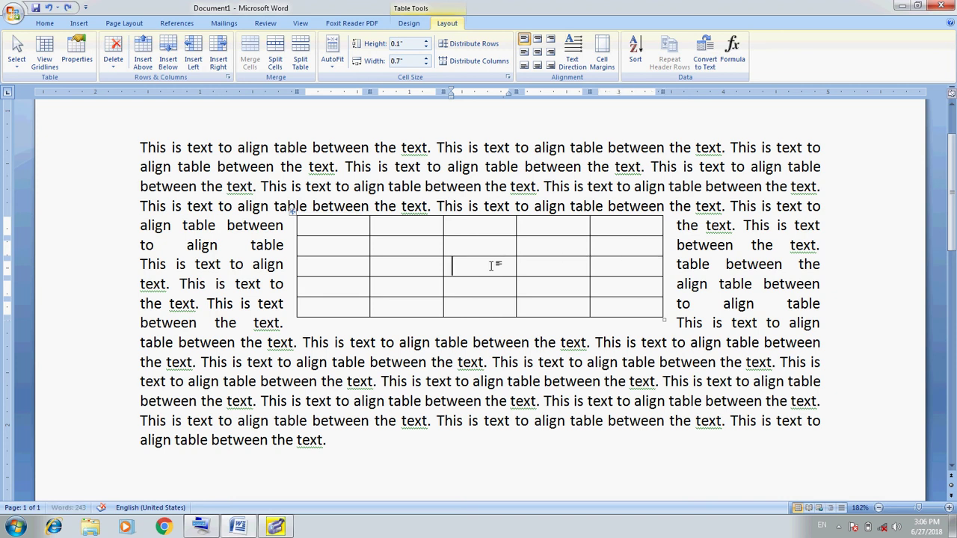
click(113, 67)
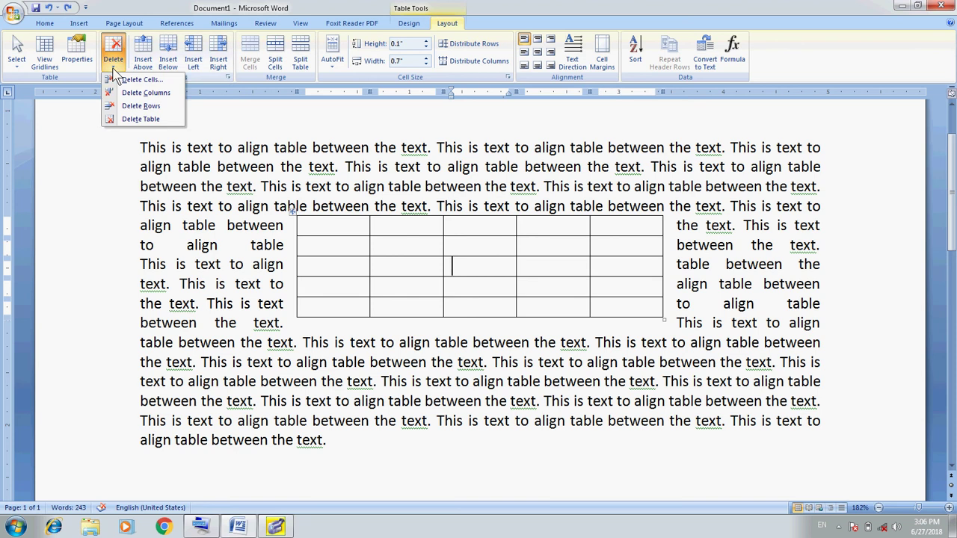
click(153, 95)
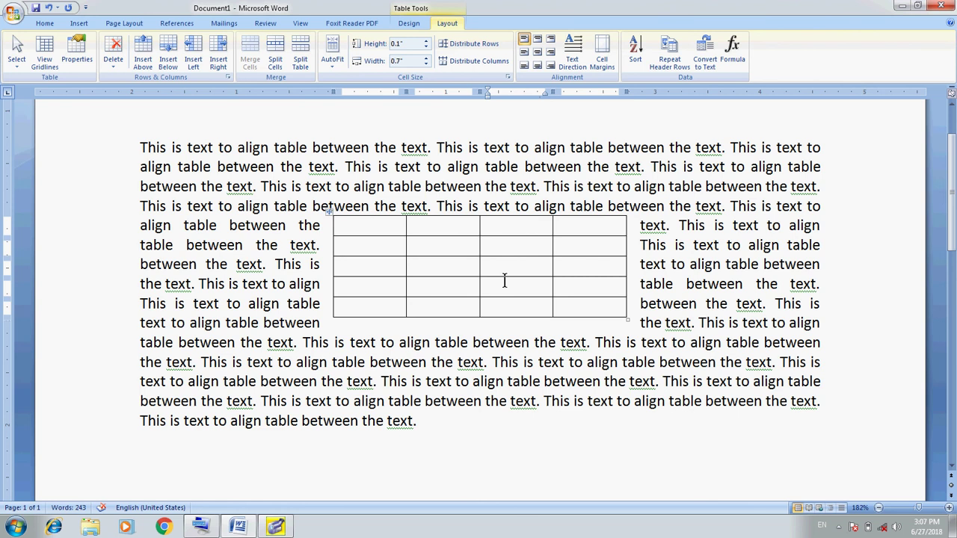
key(ctrl+z)
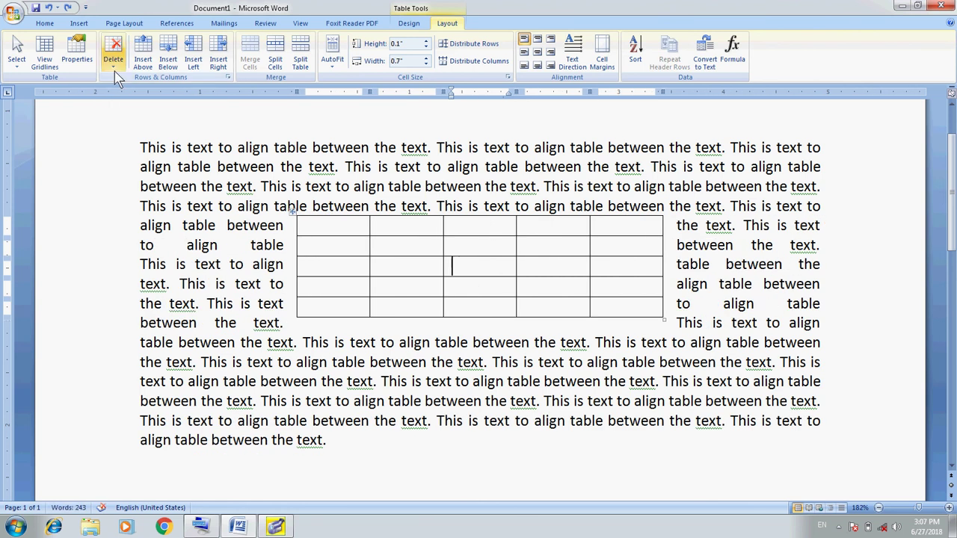
click(113, 60)
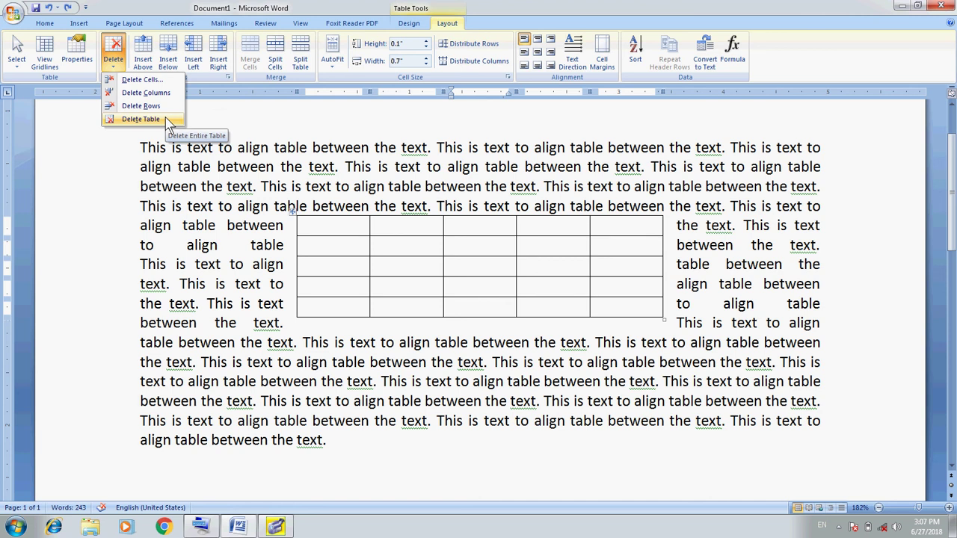
click(169, 122)
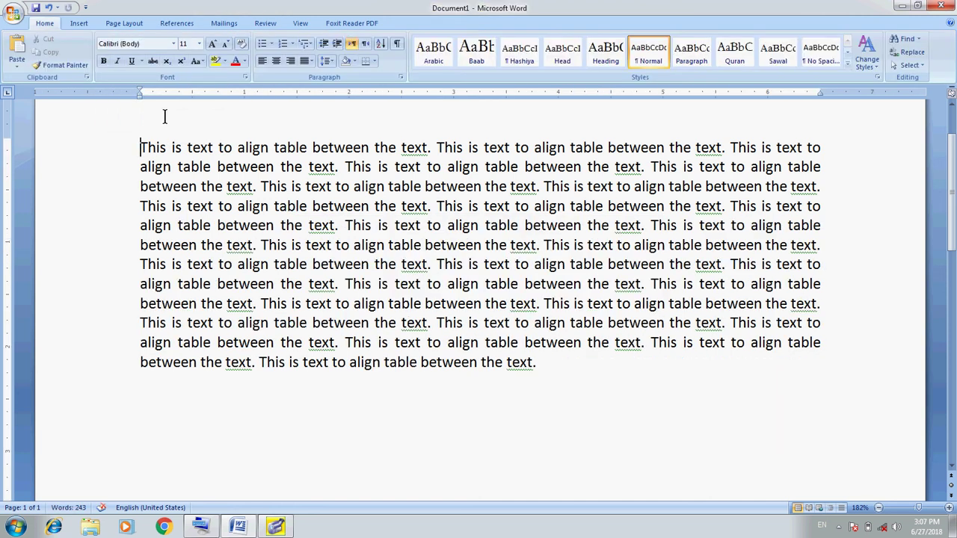
key(ctrl+z)
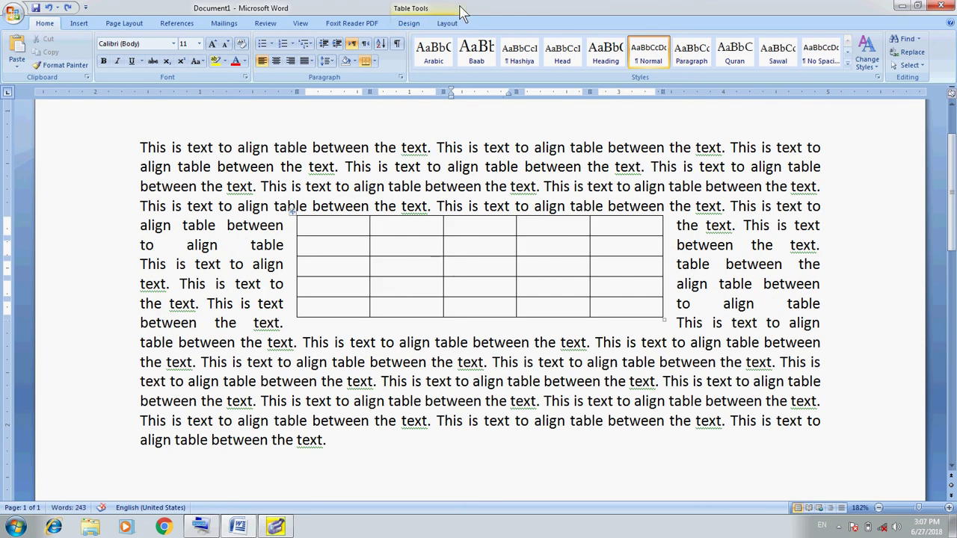
- Show the Table Tools Layout commands and a cell's Insert shortcut menu, then dismiss it unchanged
click(447, 23)
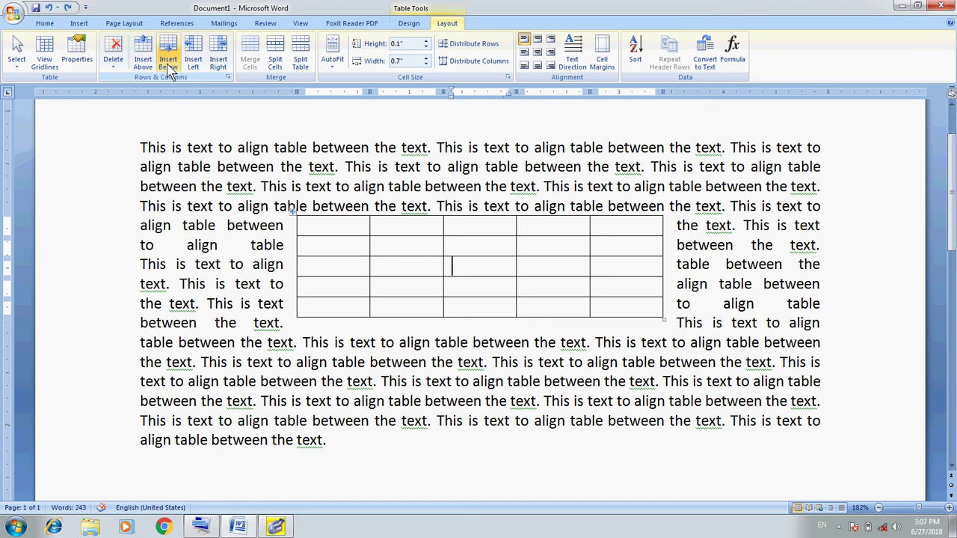
mouse_move(310, 224)
mouse_down()
mouse_move(407, 228)
mouse_move(356, 305)
mouse_up()
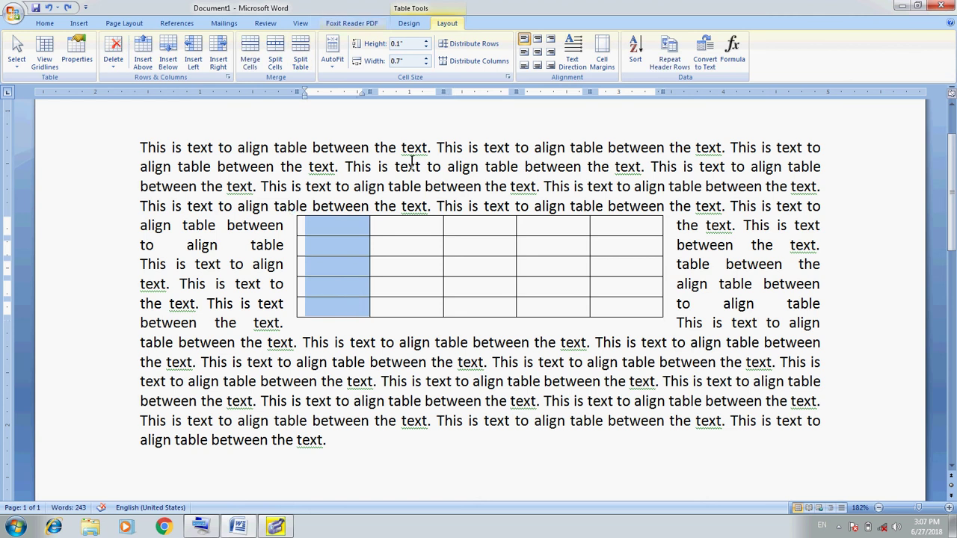
click(402, 247)
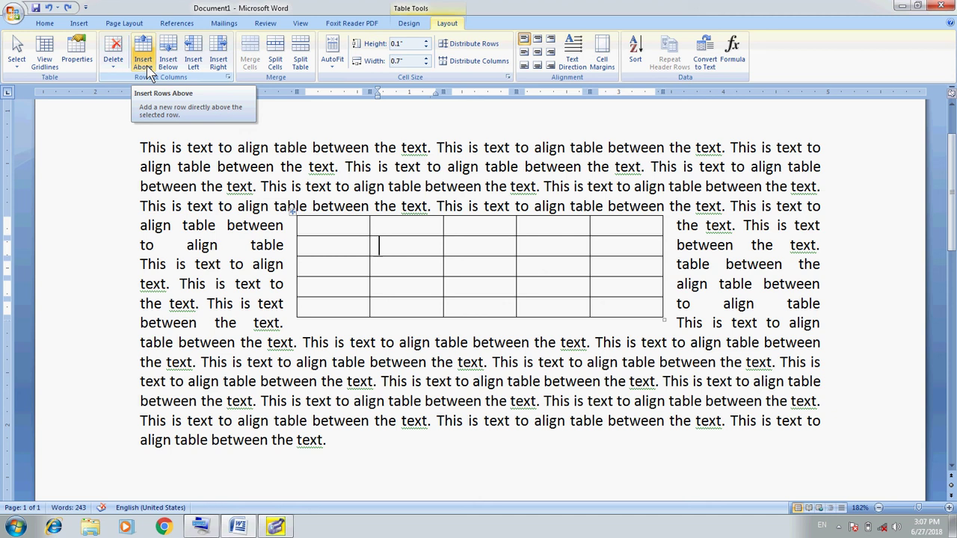
right_click(394, 248)
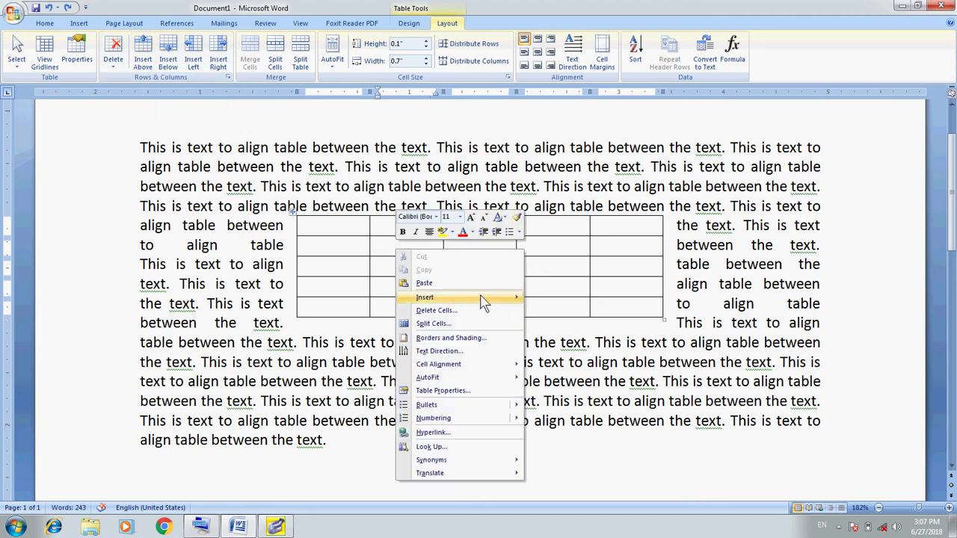
mouse_move(486, 299)
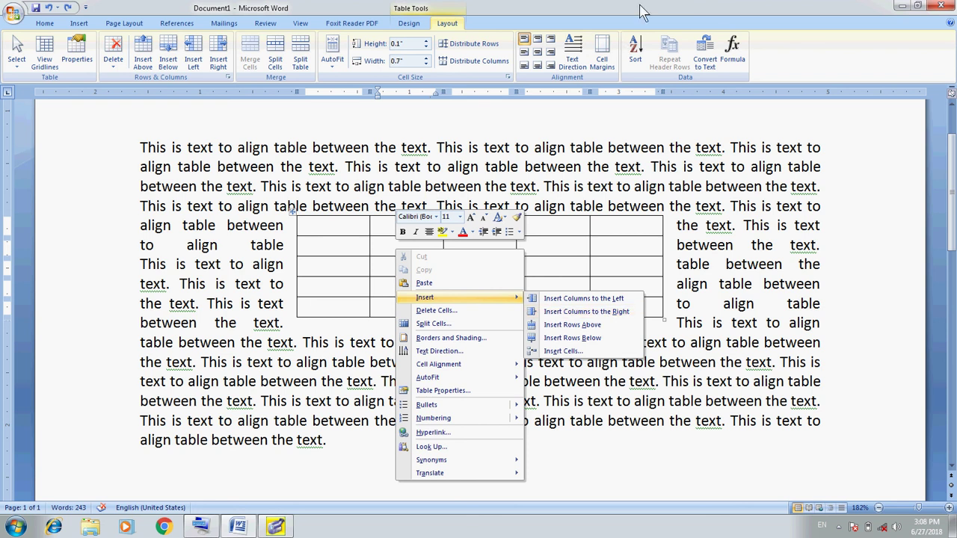
key(Escape)
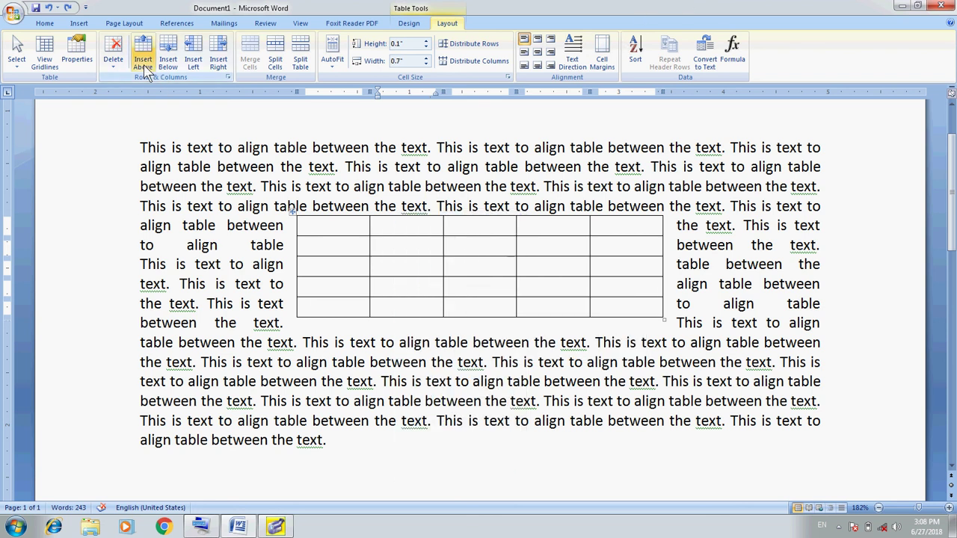
- Insert a row above the current row, then try inserting a row below and undo it
click(143, 65)
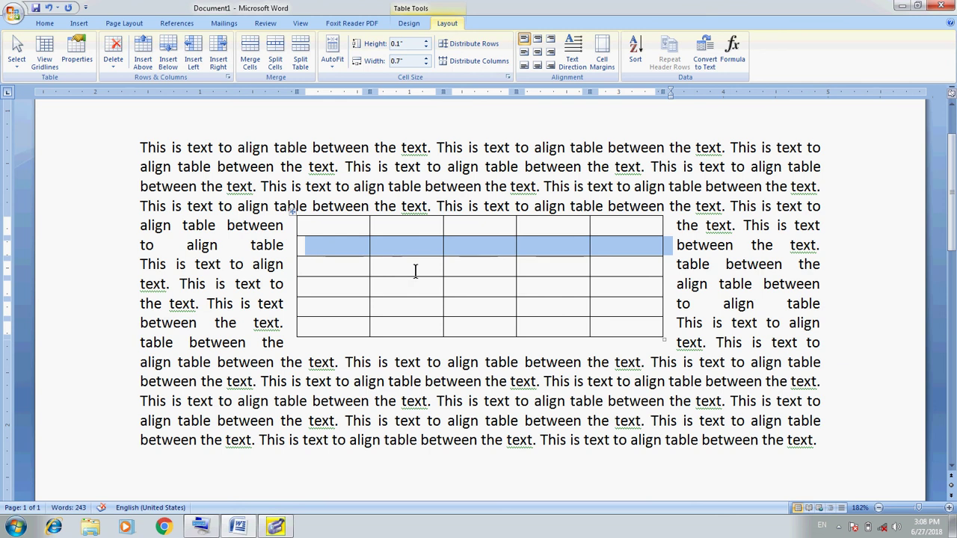
click(471, 269)
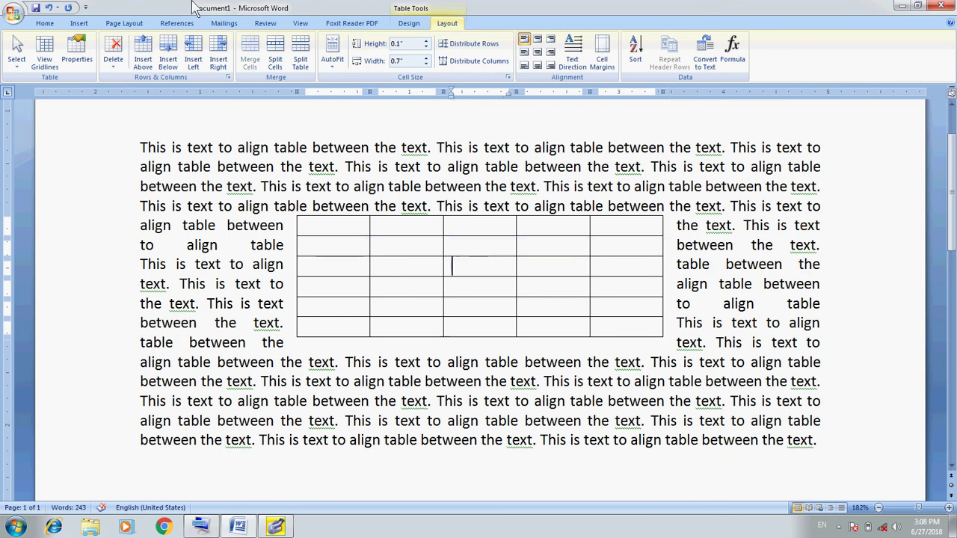
click(169, 63)
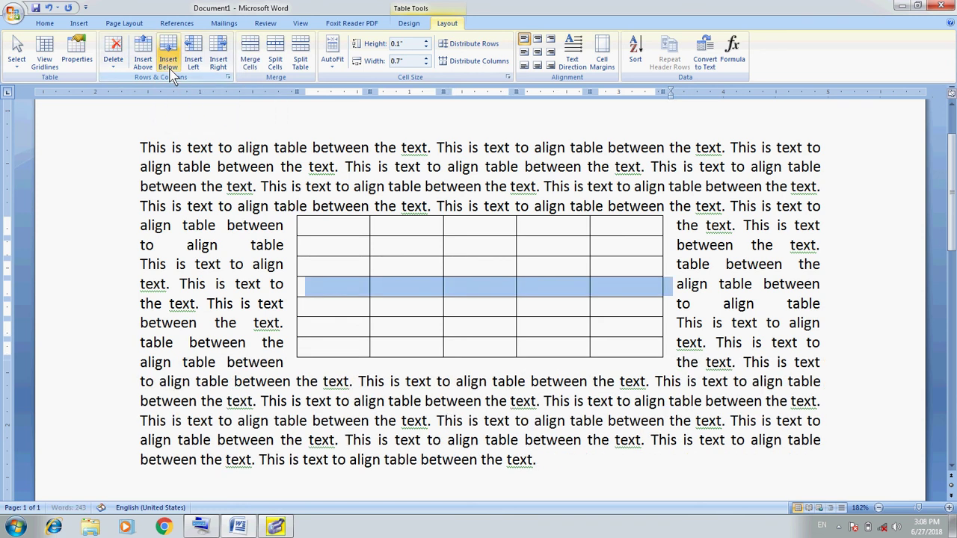
key(ctrl+z)
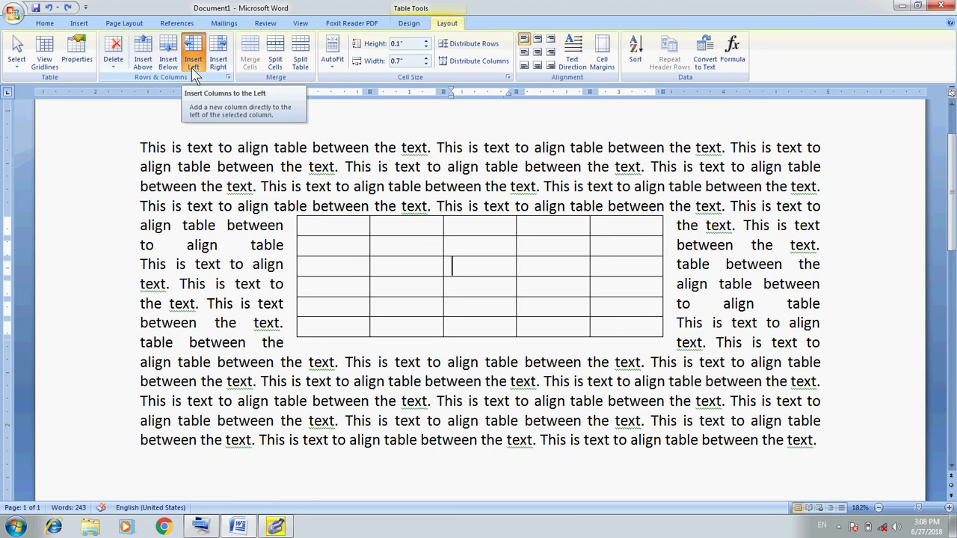
- Try inserting a column left and a column right, undoing each one
click(194, 69)
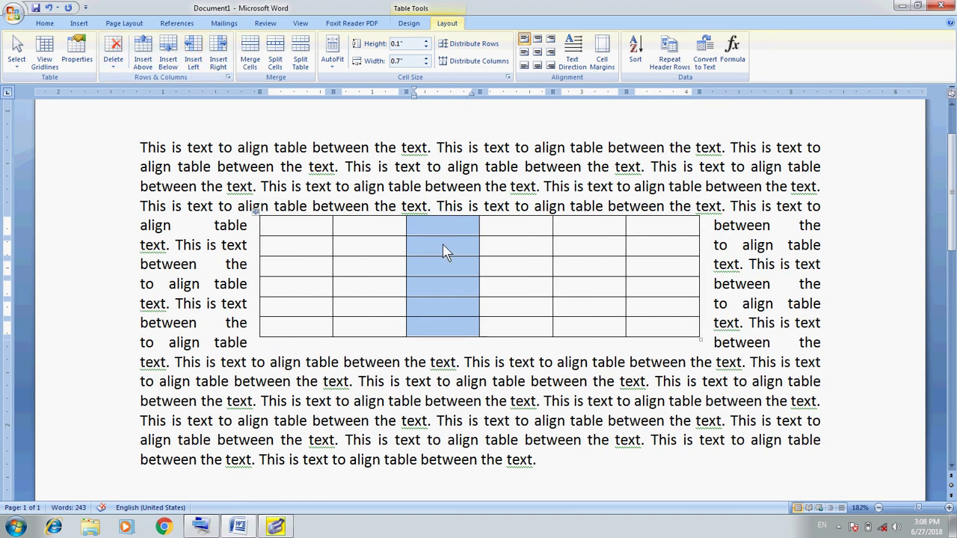
key(ctrl+z)
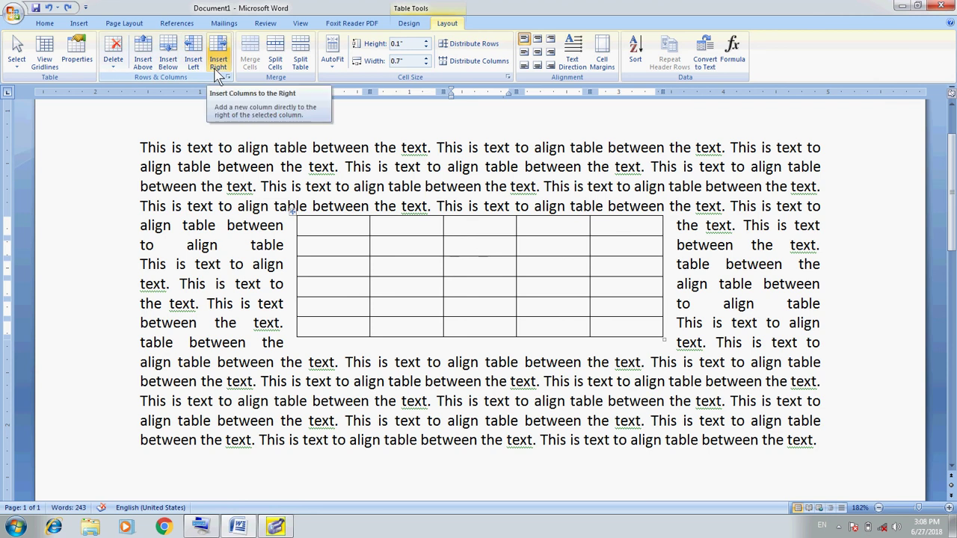
click(216, 68)
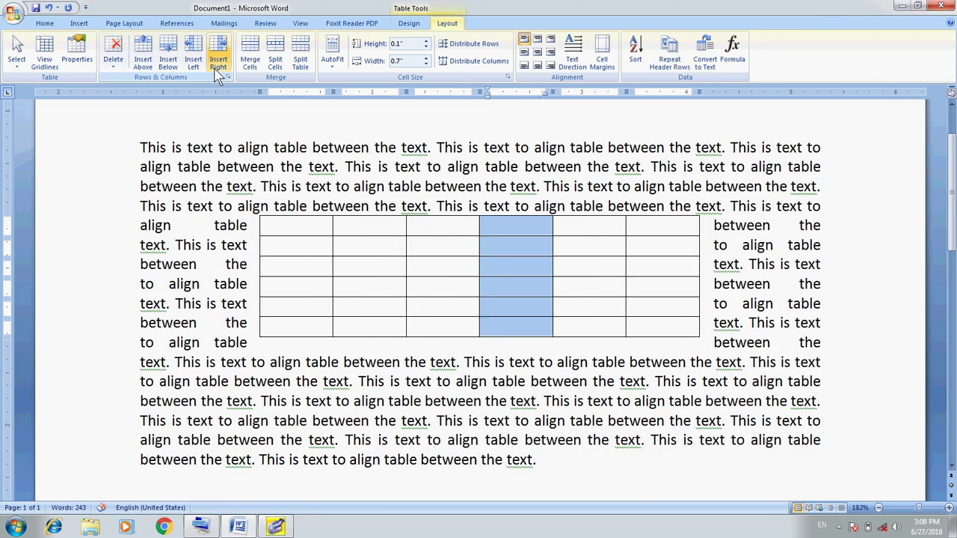
key(ctrl+z)
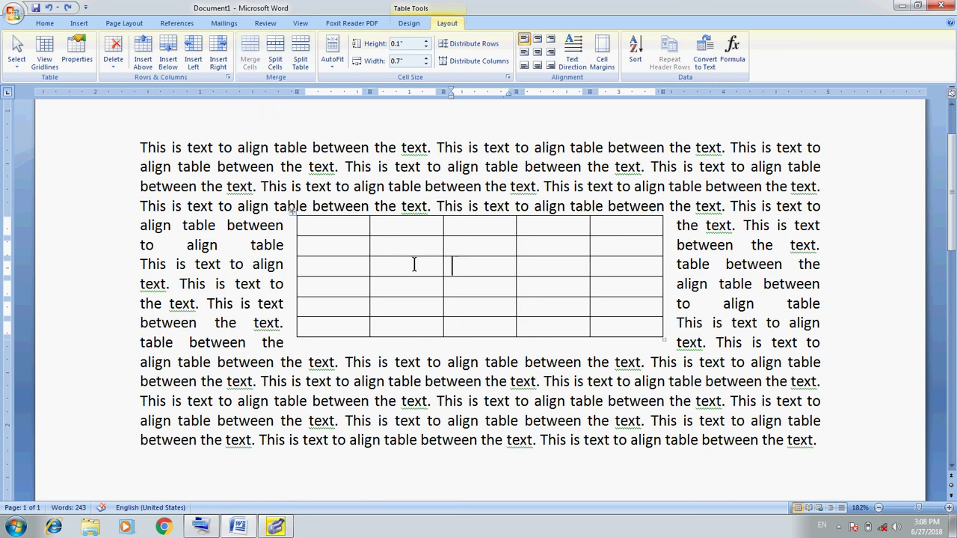
- Select the six cells in columns 2–3, rows 3–5, and merge them into one cell
drag(414, 264, 477, 303)
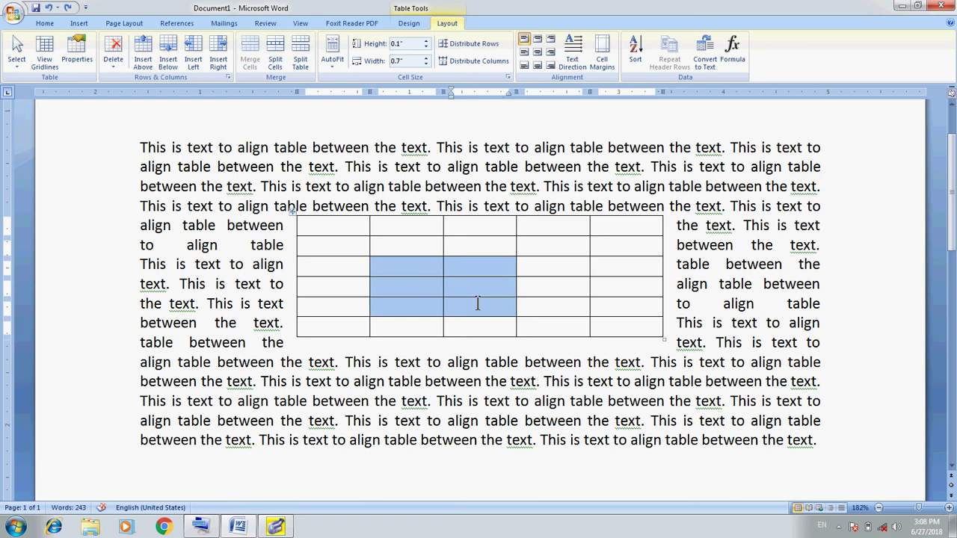
drag(477, 303, 529, 305)
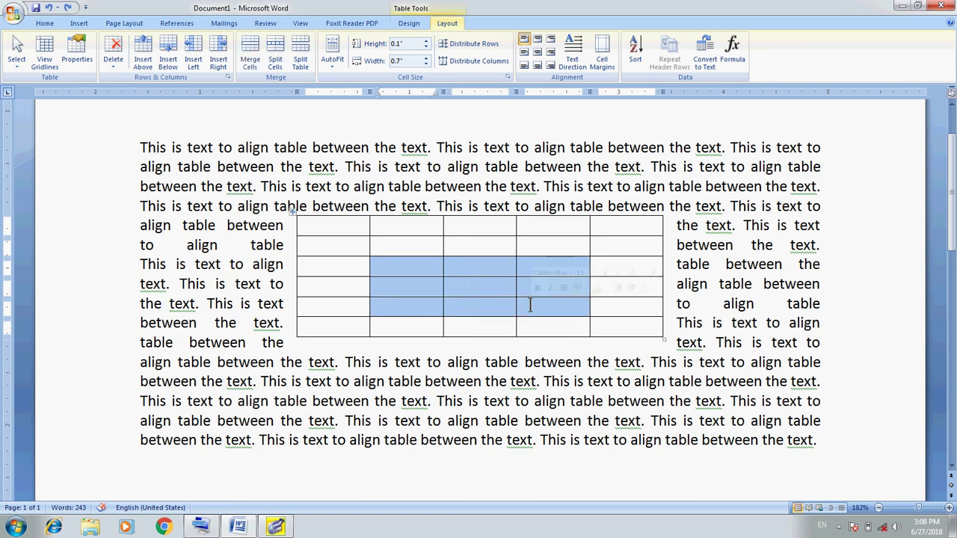
click(457, 314)
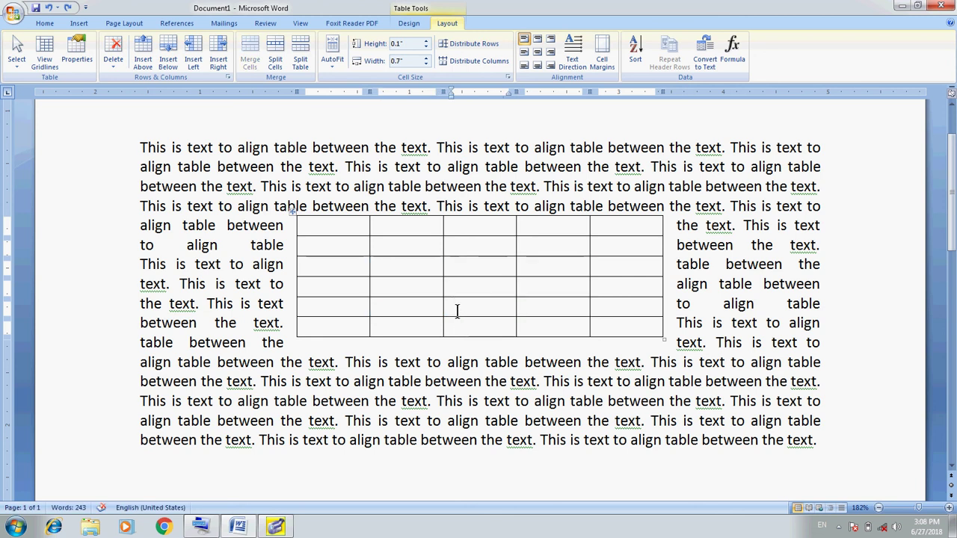
drag(410, 271, 472, 312)
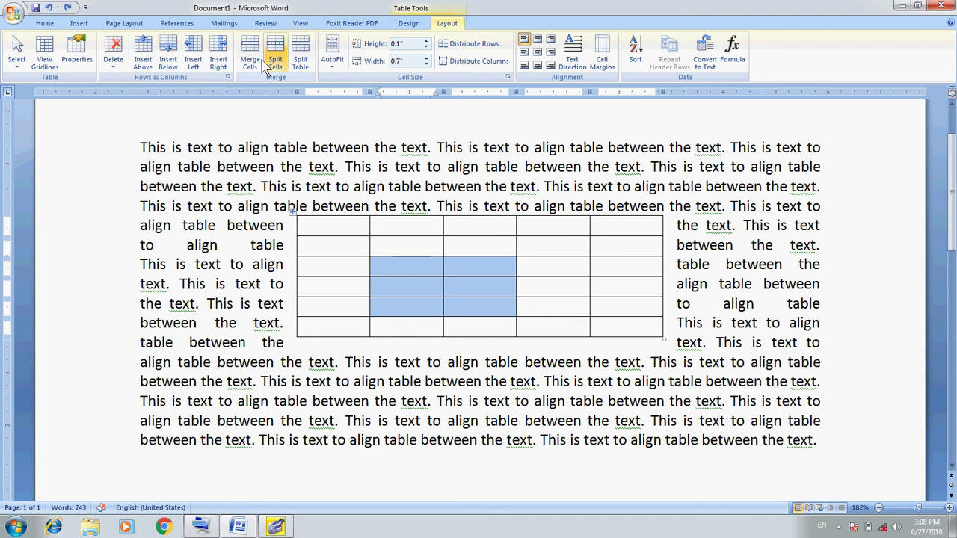
click(247, 68)
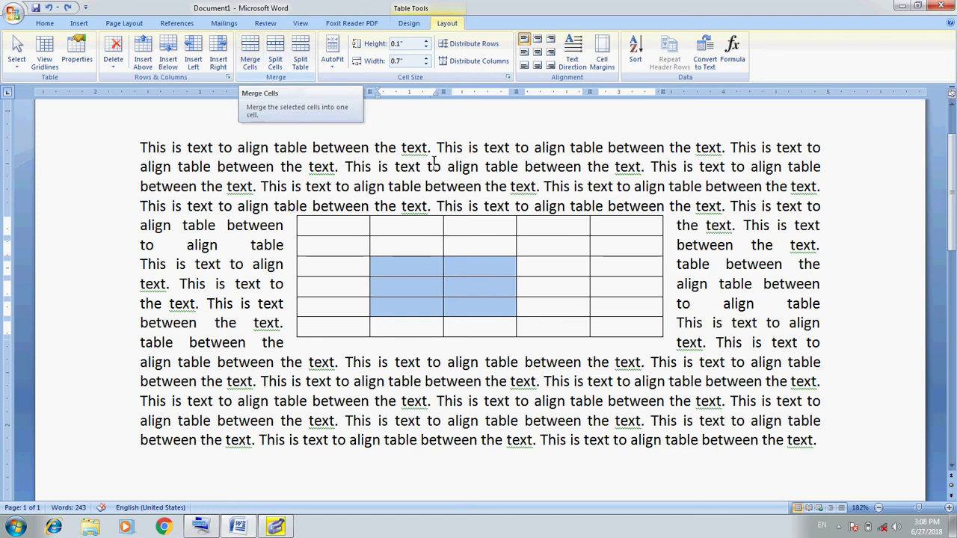
right_click(460, 291)
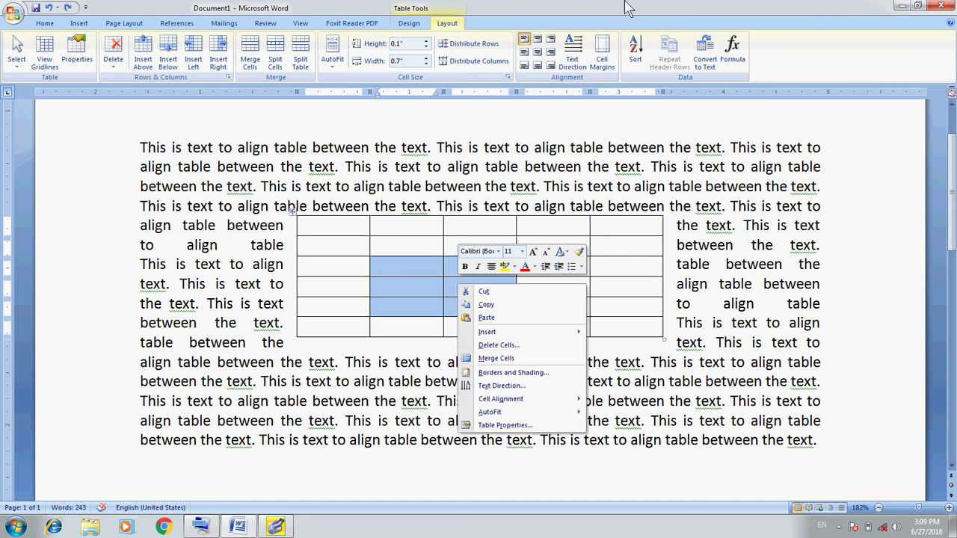
key(Escape)
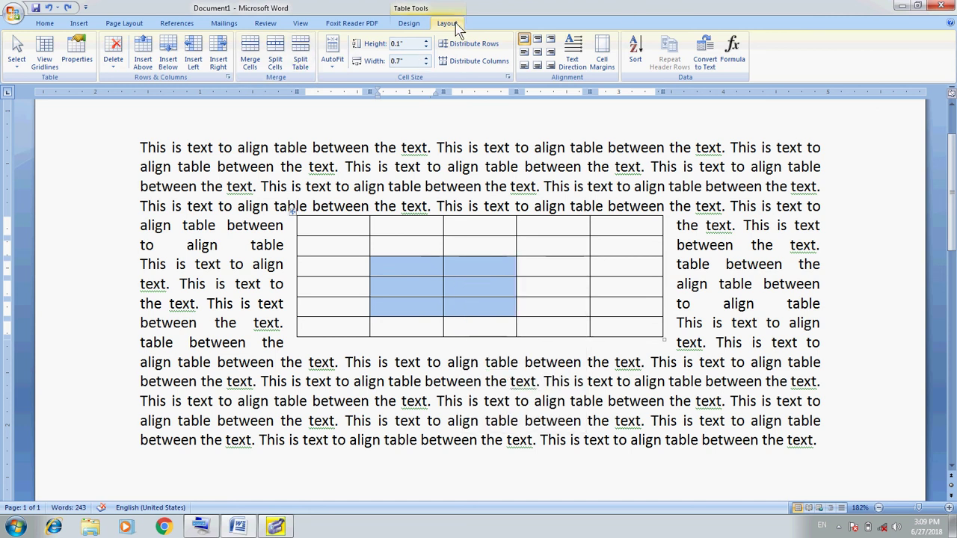
click(253, 60)
click(451, 278)
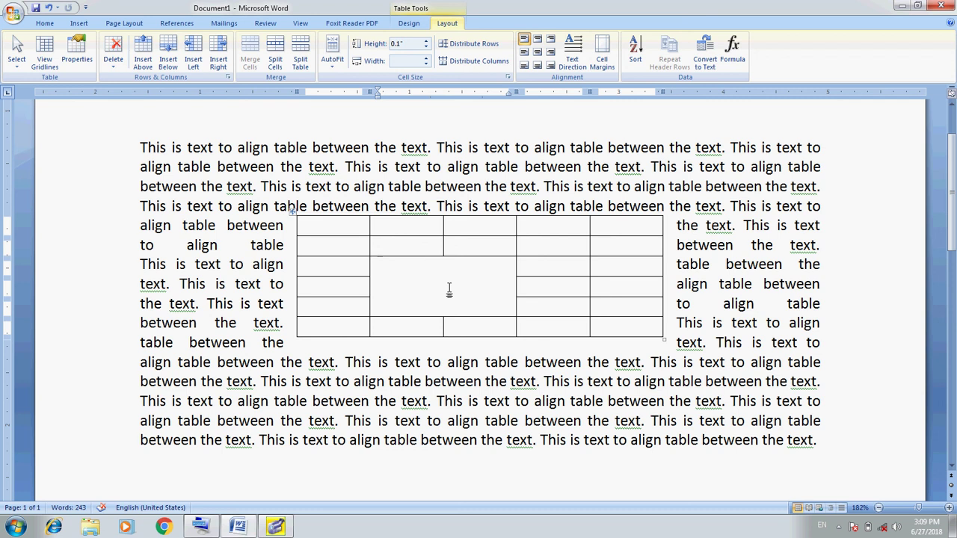
- Type 'Alignment' in the merged cell and try top-centre, top-right and middle-left alignments
text(Al)
text(ignment)
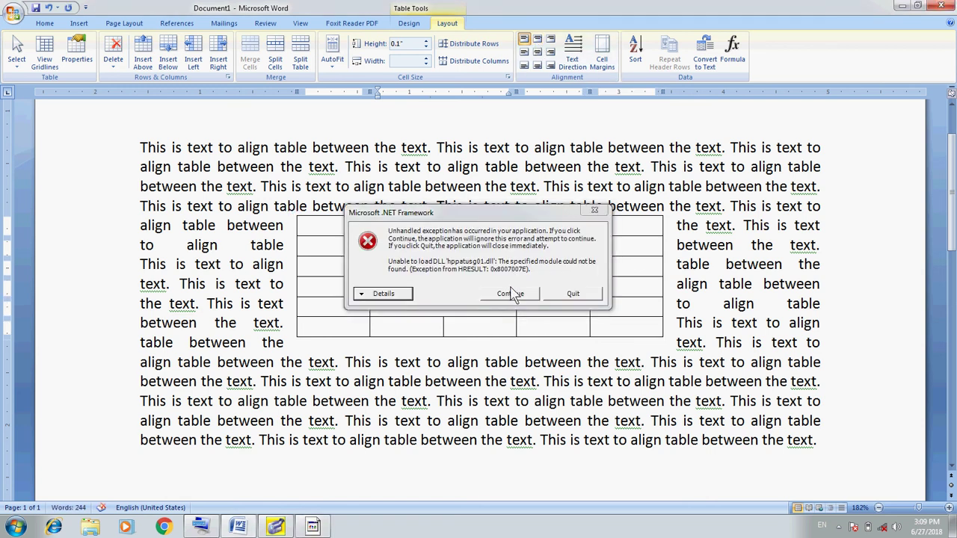
click(512, 295)
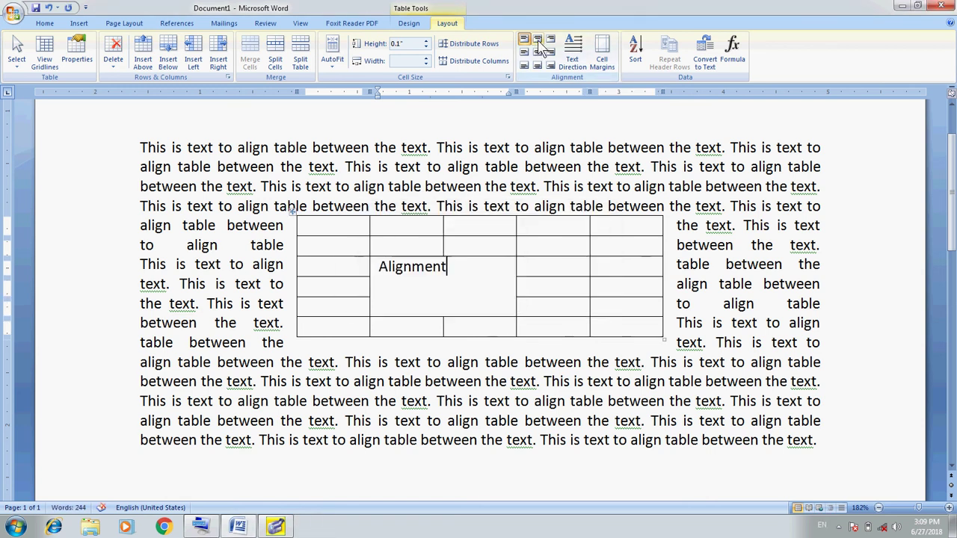
click(538, 40)
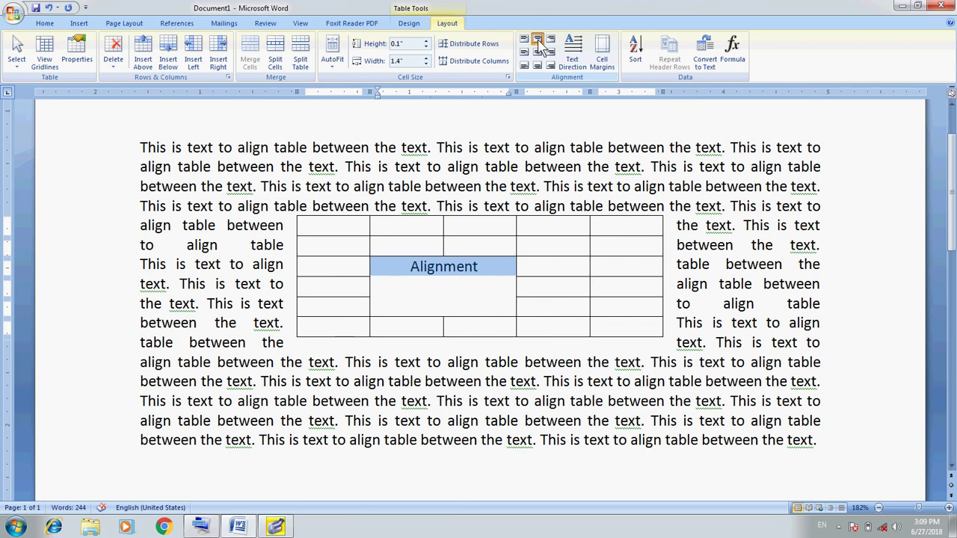
click(550, 41)
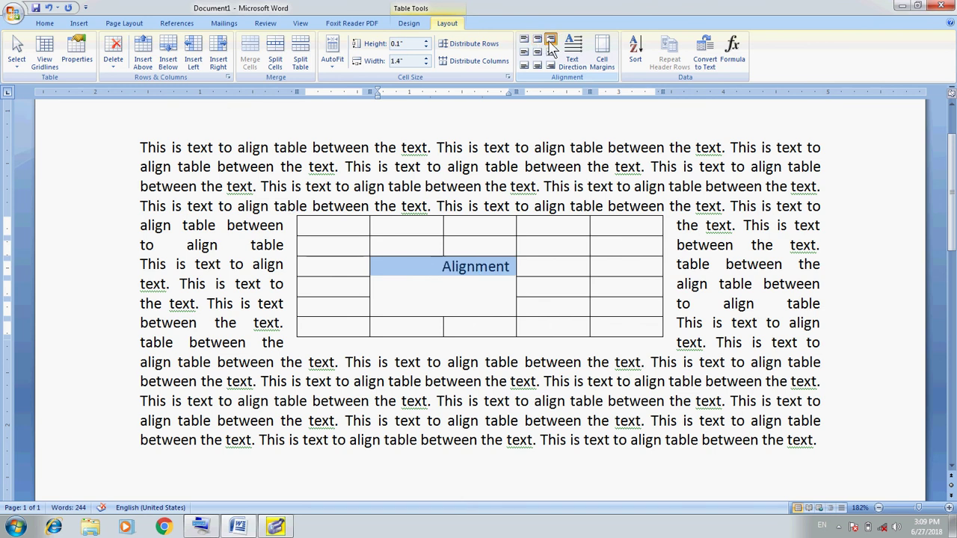
click(525, 52)
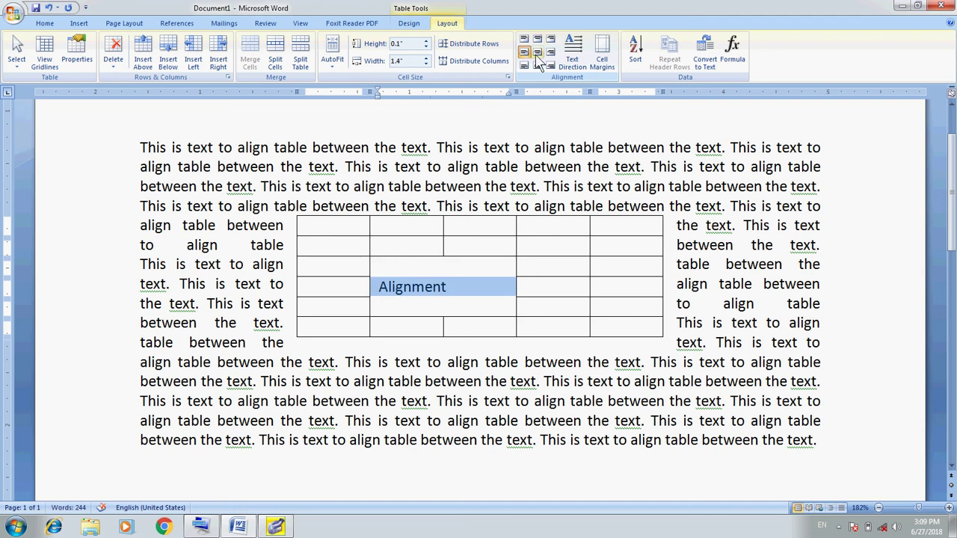
- Cycle through the middle and bottom alignments, finishing with 'Alignment' centred both ways
click(538, 52)
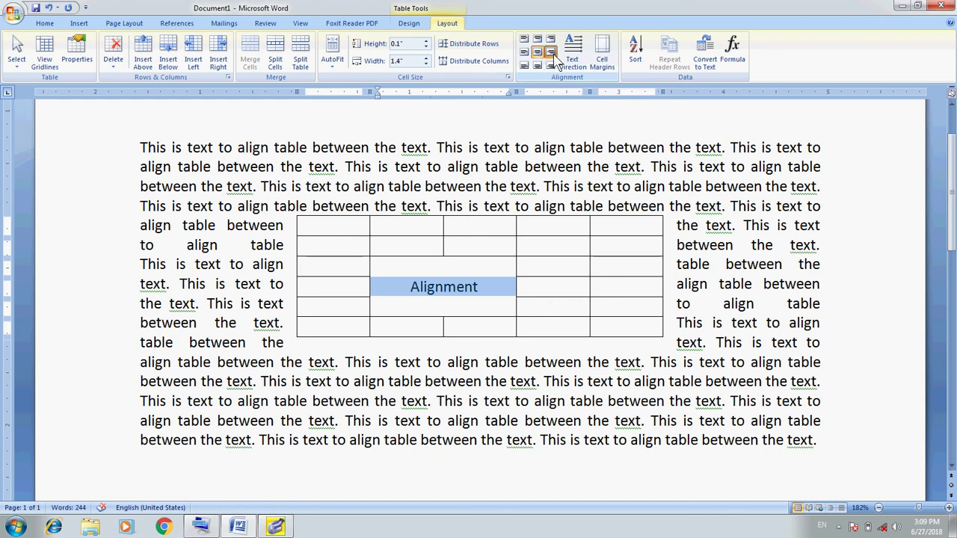
click(553, 53)
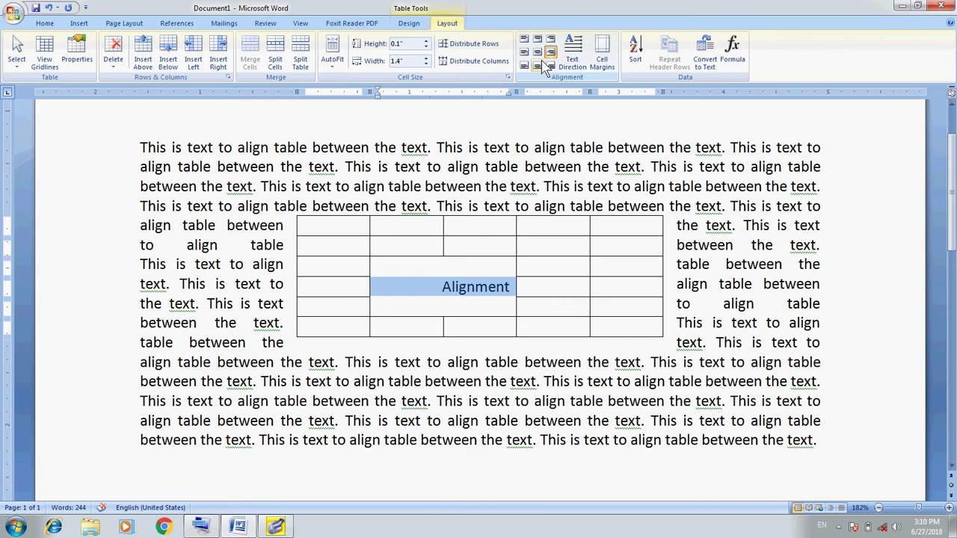
click(525, 66)
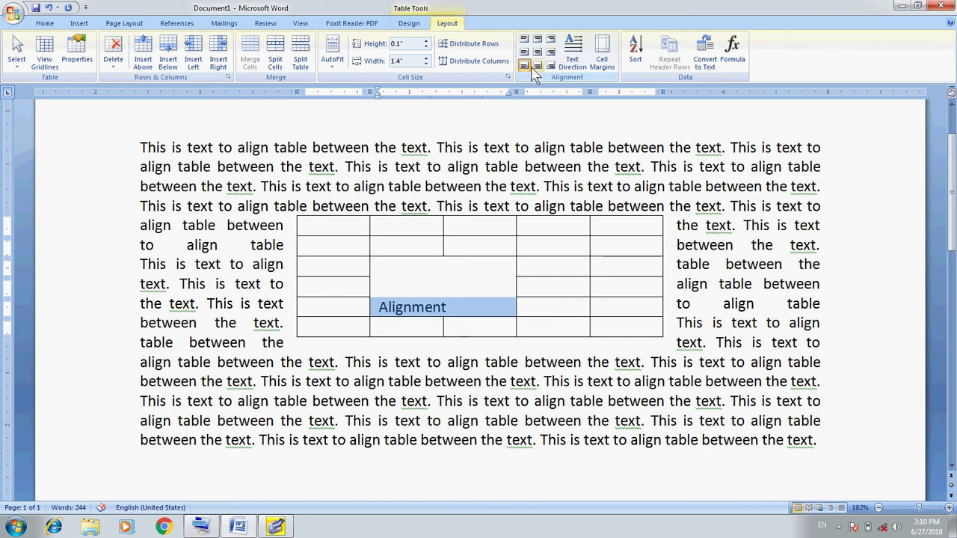
click(538, 66)
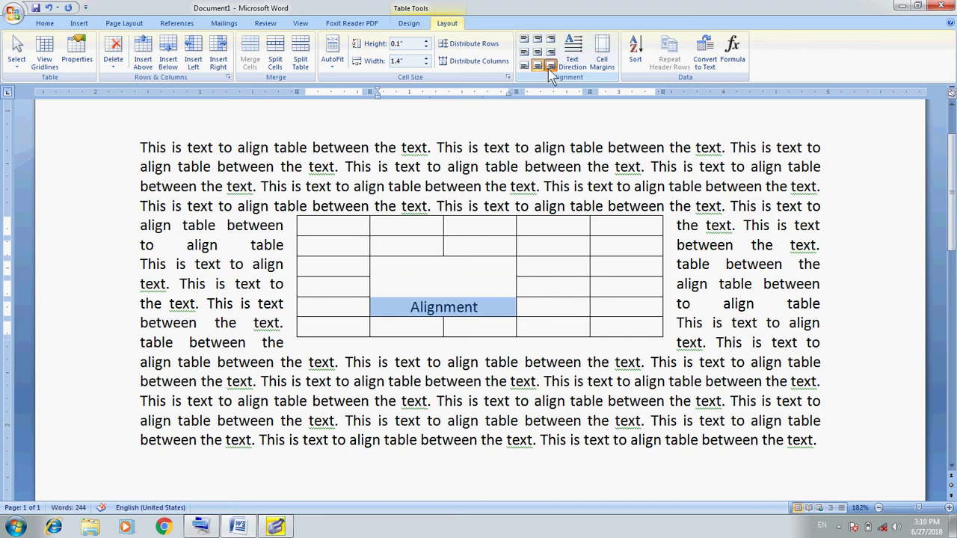
click(551, 66)
click(537, 51)
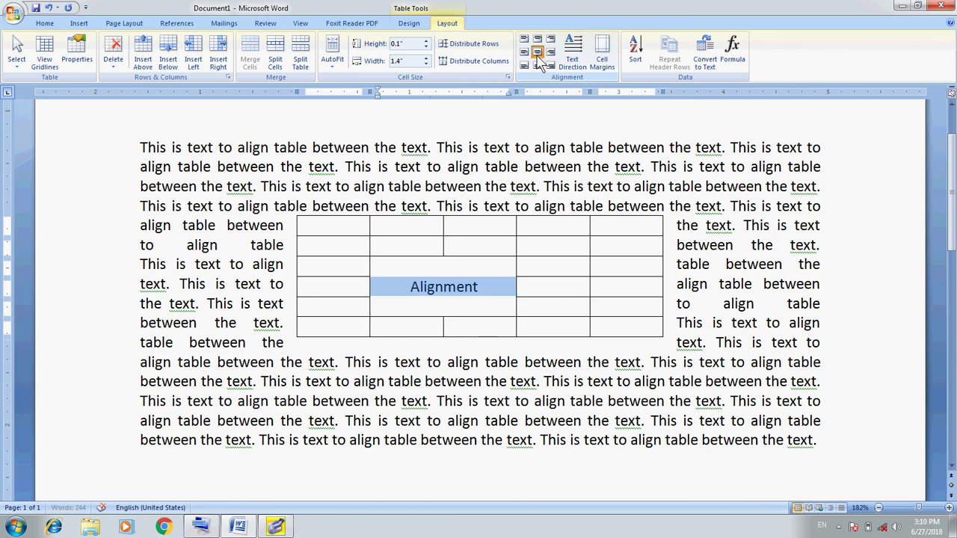
click(441, 297)
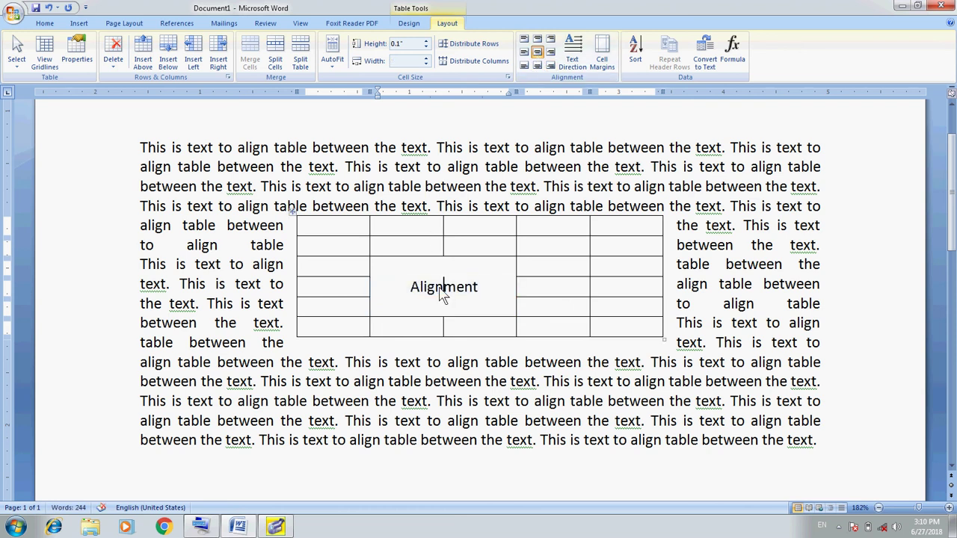
- Delete the word 'Alignment' from the merged centre cell
double_click(481, 286)
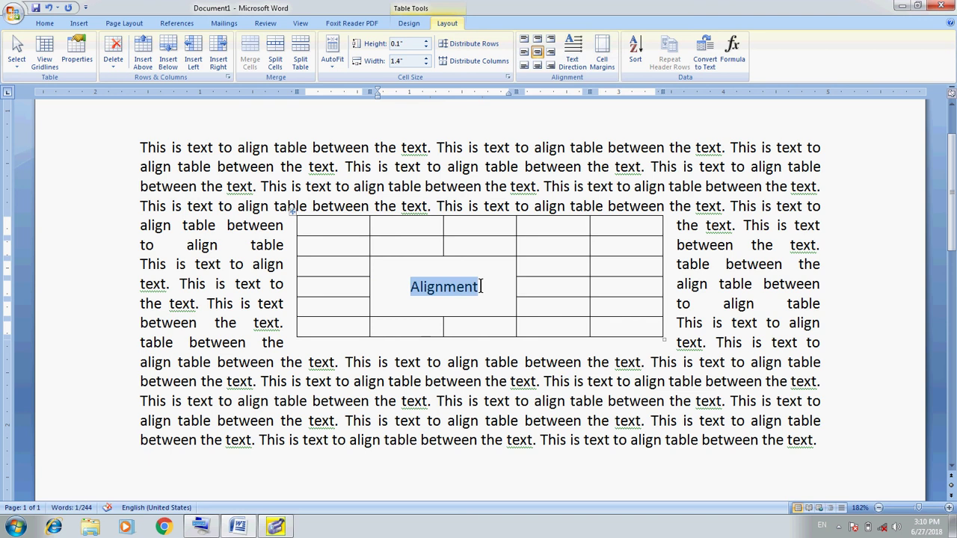
key(Delete)
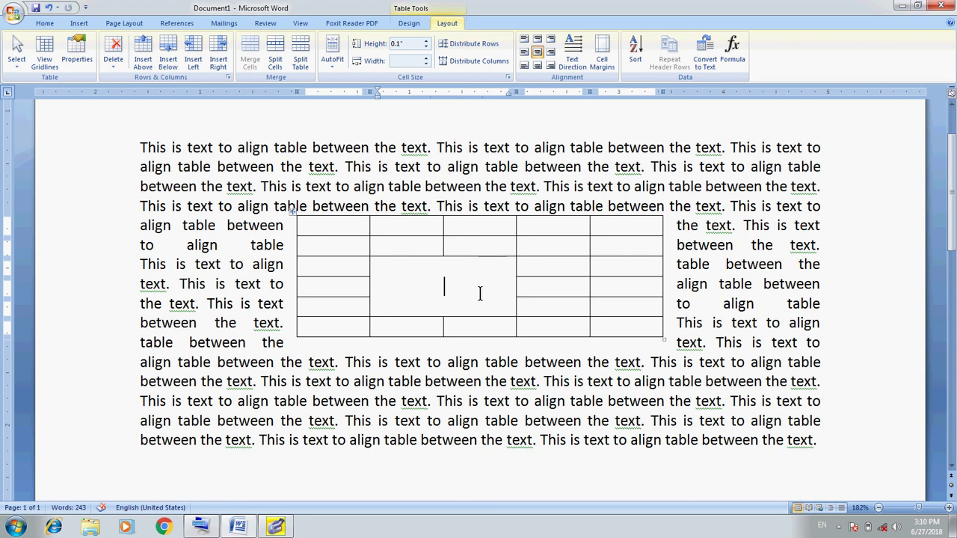
right_click(437, 284)
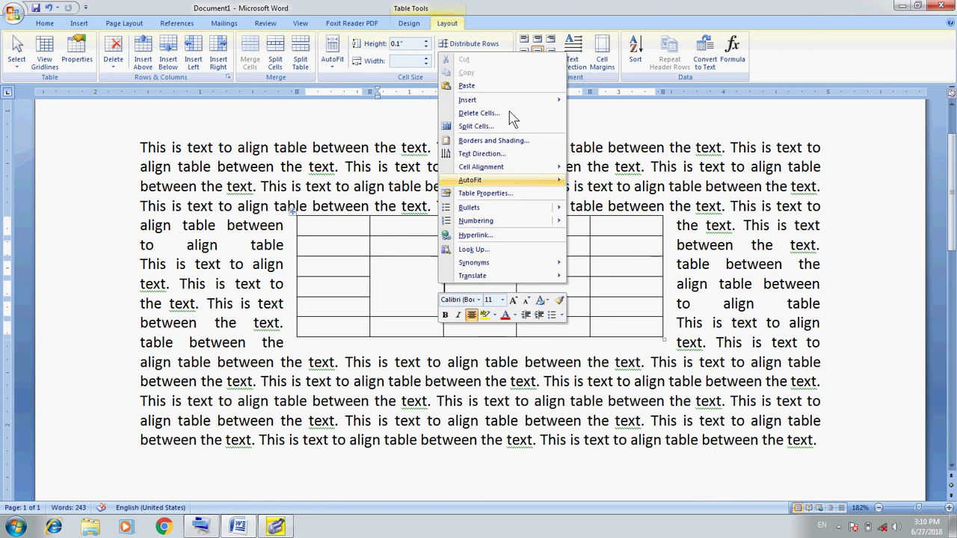
mouse_move(516, 99)
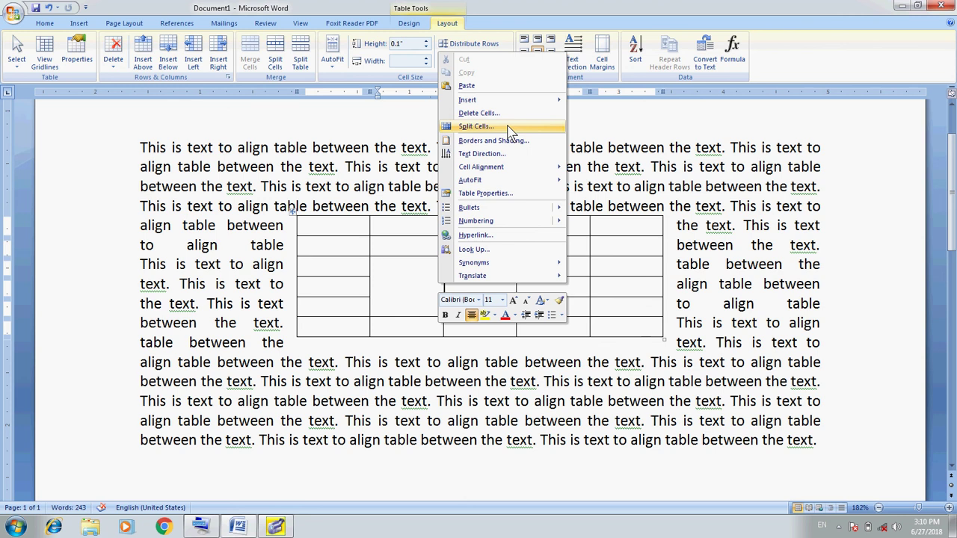
click(275, 69)
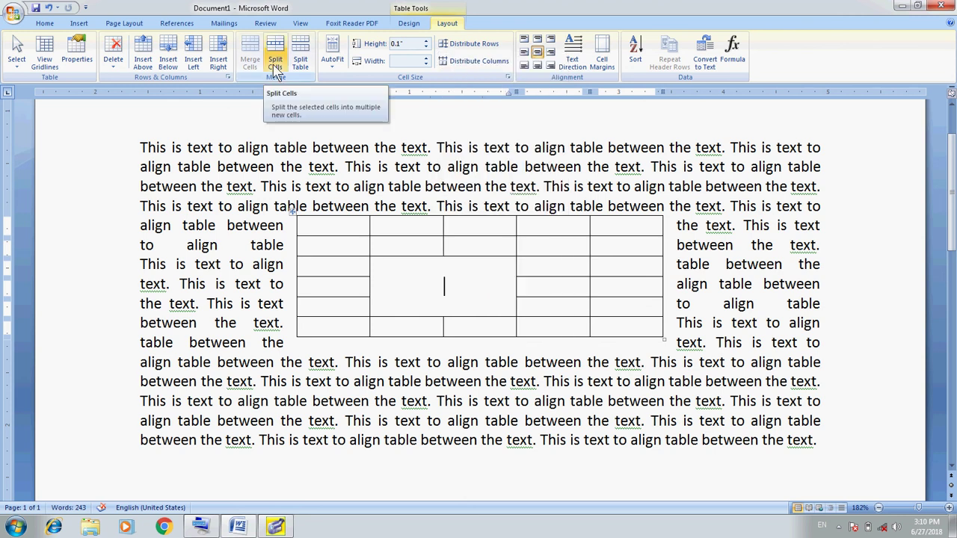
- Split the merged cell with 3 columns and 3 rows in Split Cells
click(275, 65)
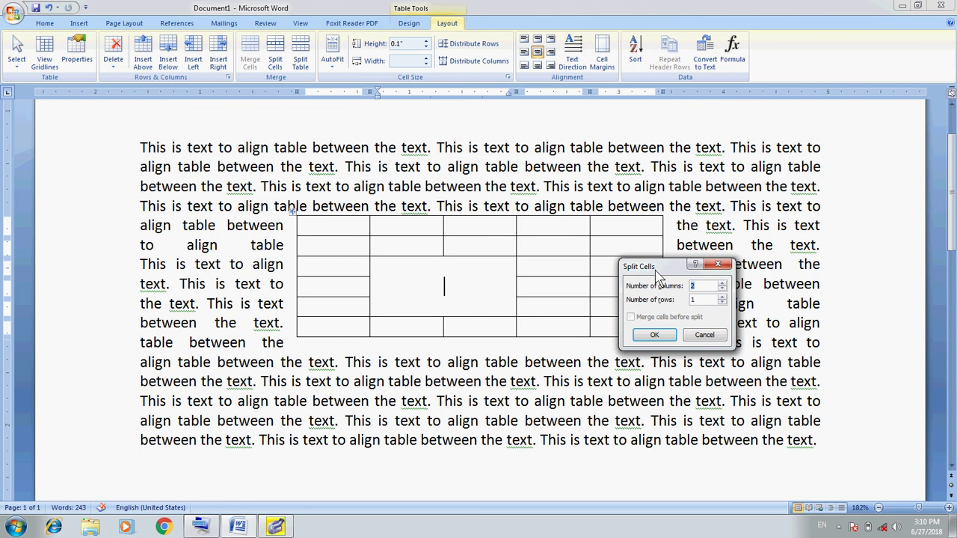
drag(657, 269, 602, 175)
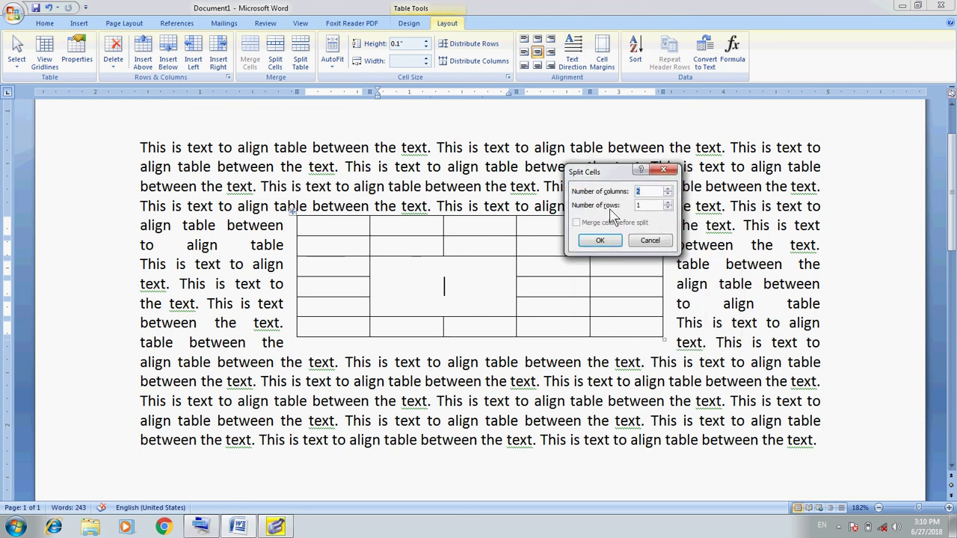
click(668, 189)
click(668, 208)
double_click(668, 205)
click(603, 241)
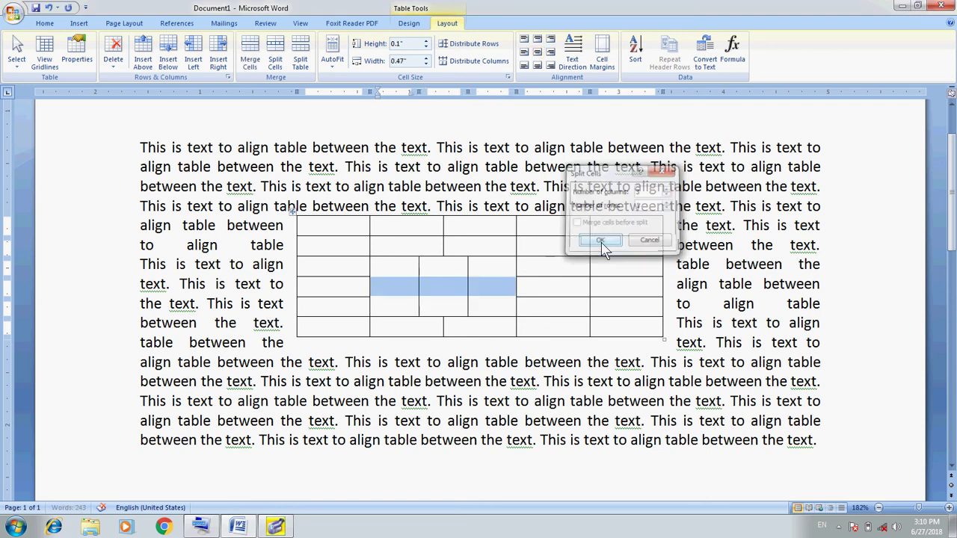
click(438, 302)
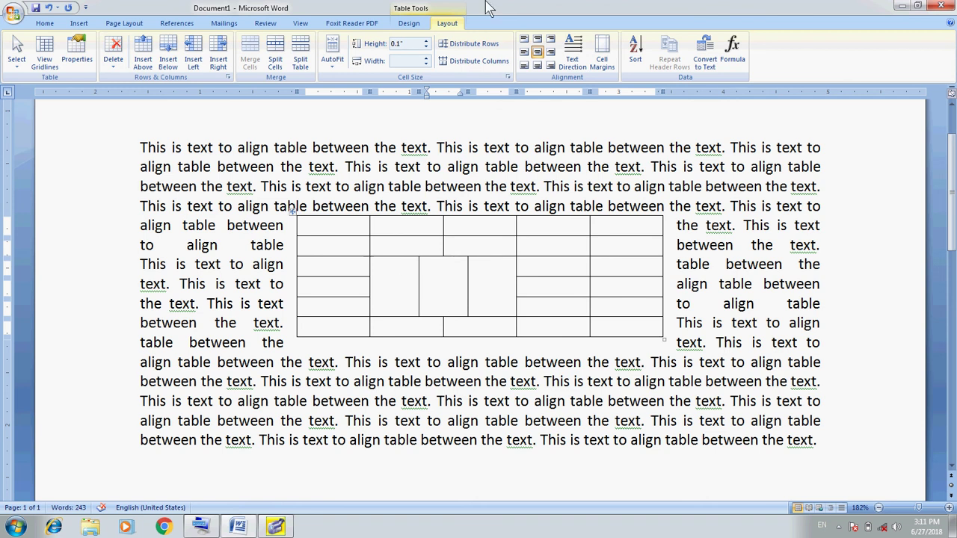
- Apply an AutoFit option to the table and move the caret out below it
click(333, 62)
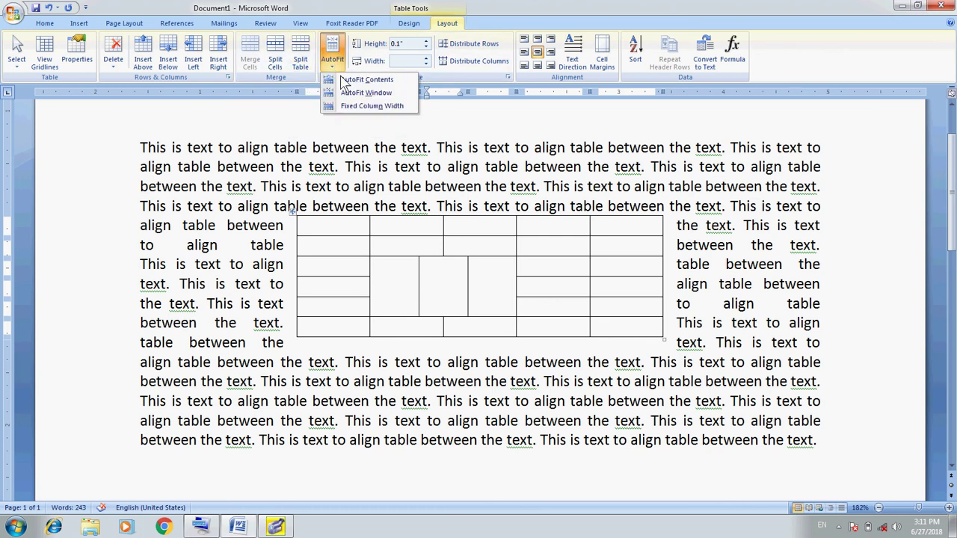
click(372, 106)
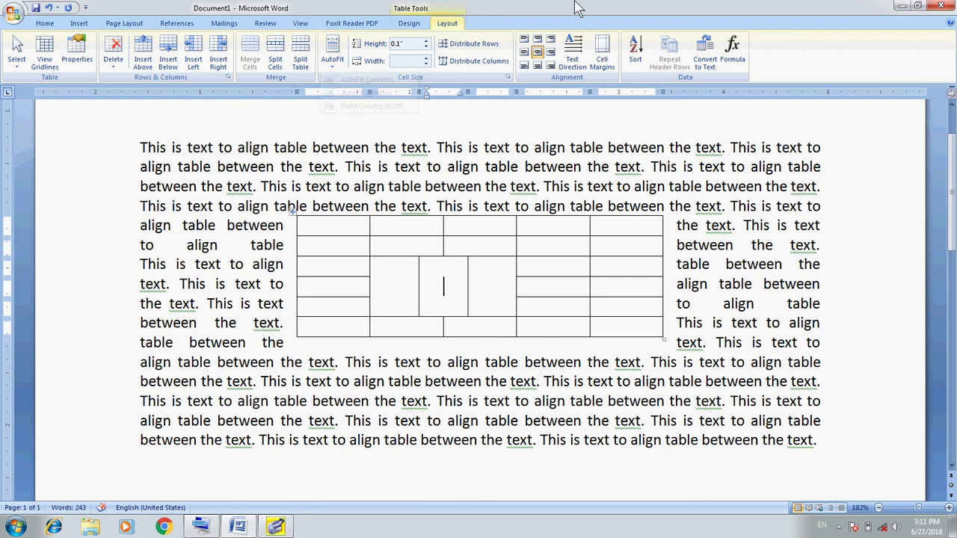
click(566, 328)
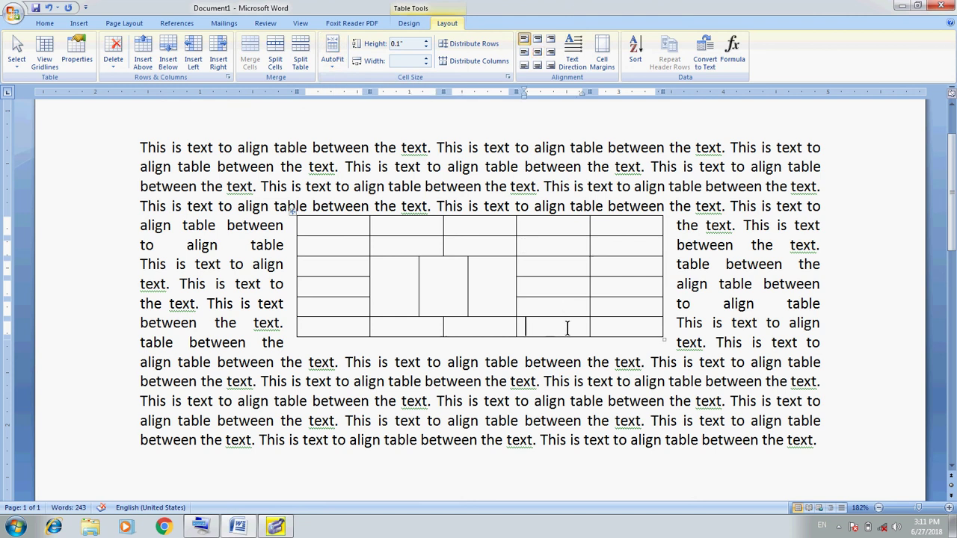
key(Down)
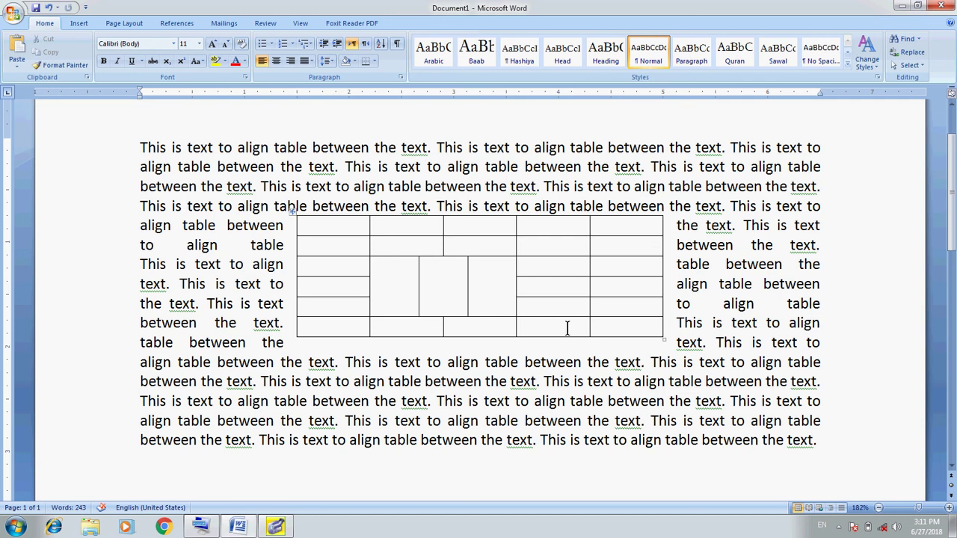
- Insert a new 3-column, 2-row table below the paragraph
click(952, 468)
scroll(744, 425, down, 4)
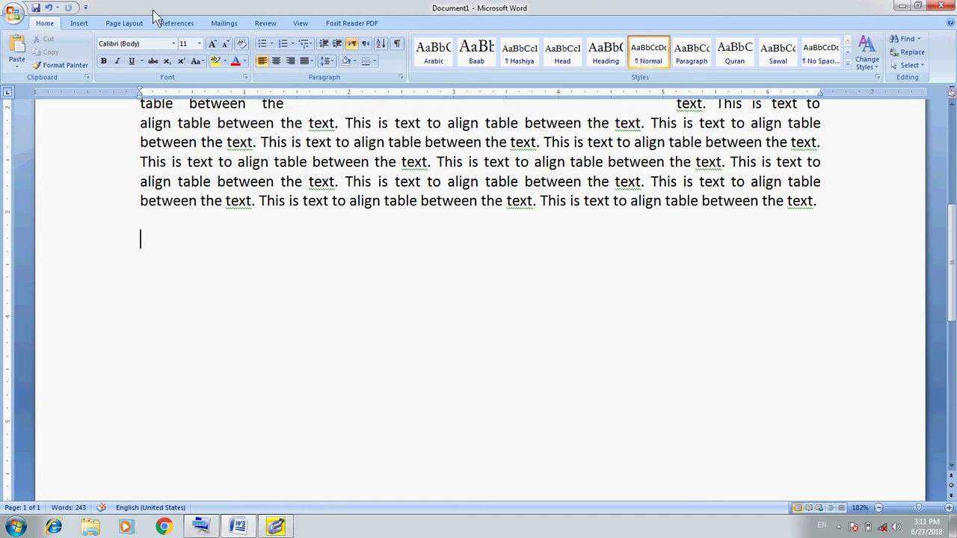
click(79, 23)
click(98, 54)
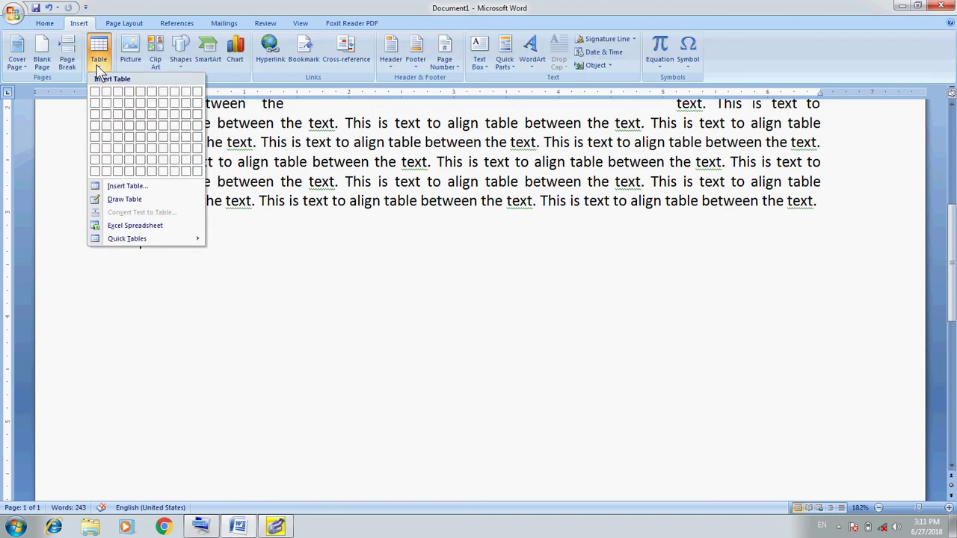
click(121, 108)
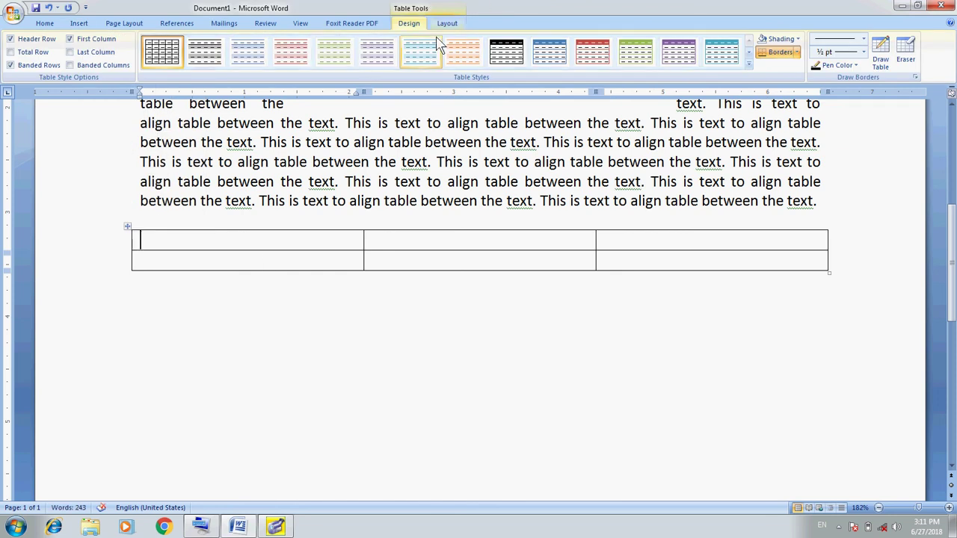
- Apply AutoFit Contents to shrink the new empty table
click(443, 26)
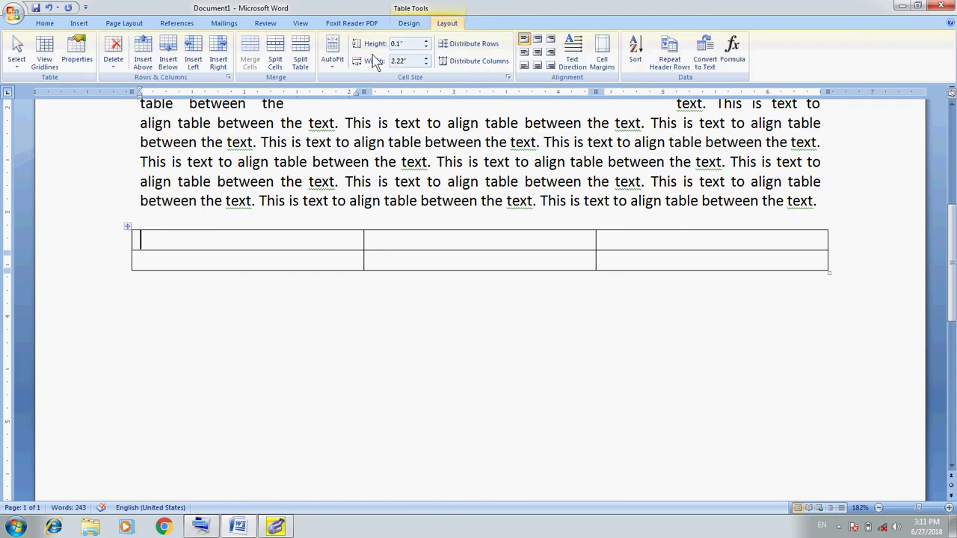
click(335, 65)
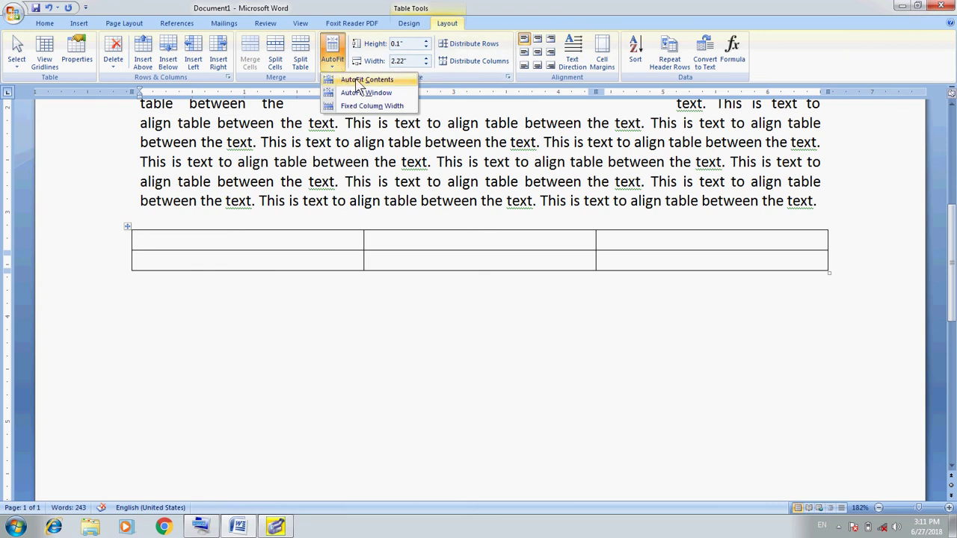
click(398, 81)
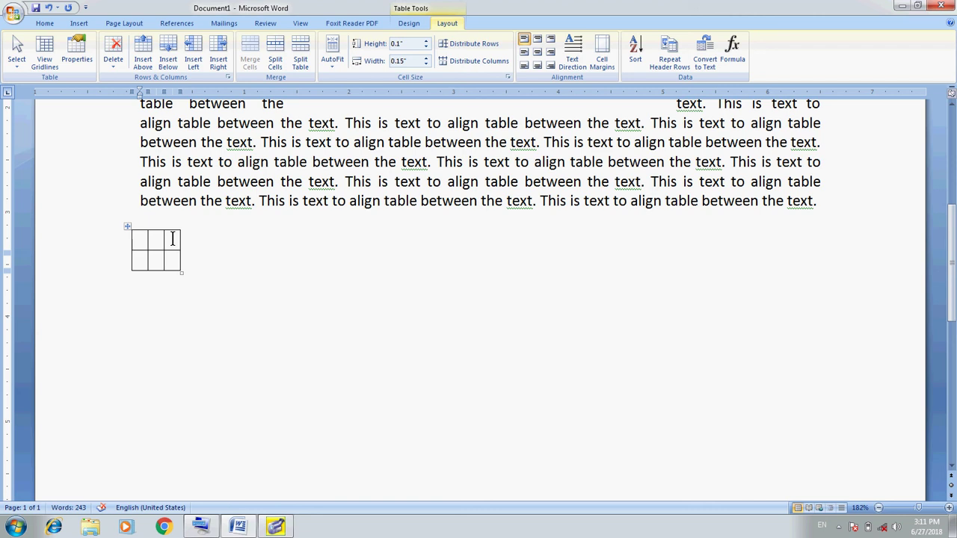
- Type the headings s/no, Name and Father across the first row
text(s/no)
key(Tab)
text(Name )
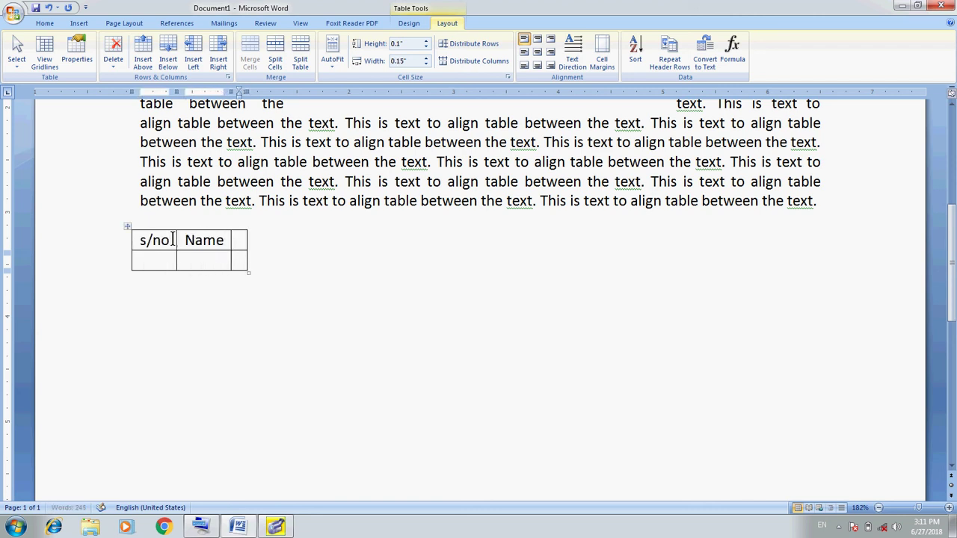
text(Father)
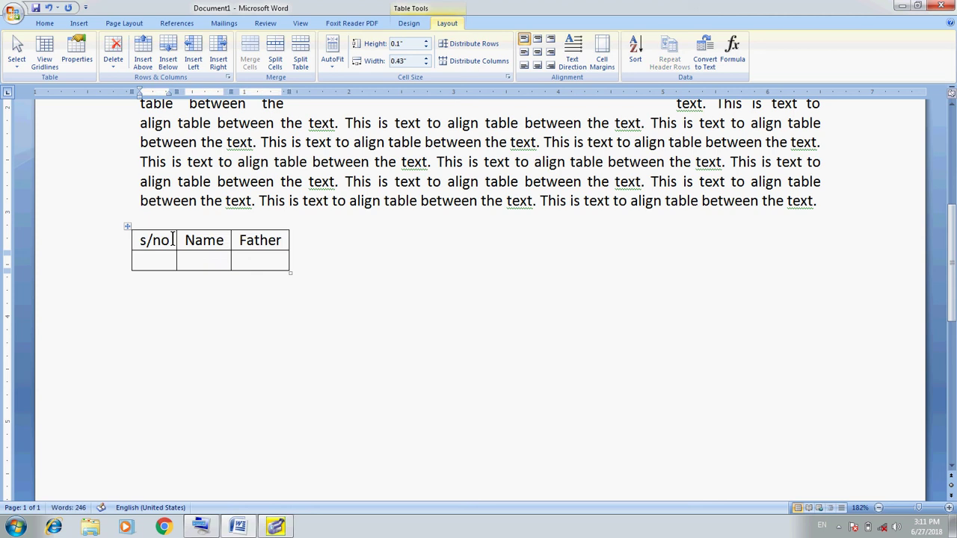
key(Tab)
click(333, 68)
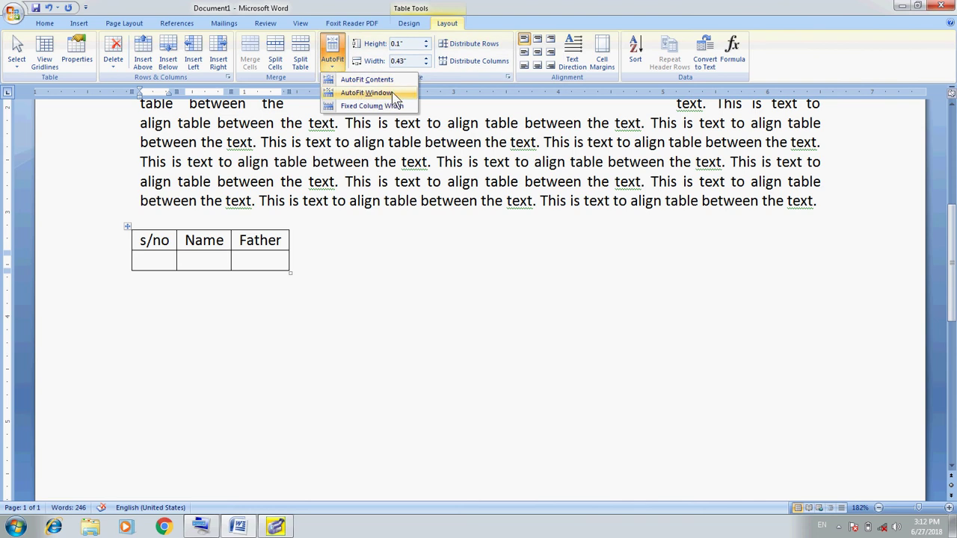
click(367, 93)
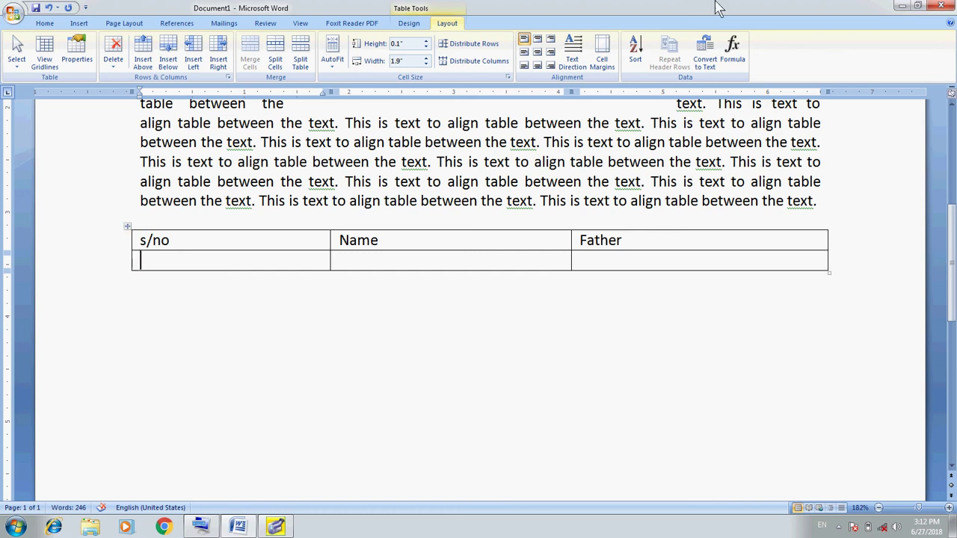
click(332, 63)
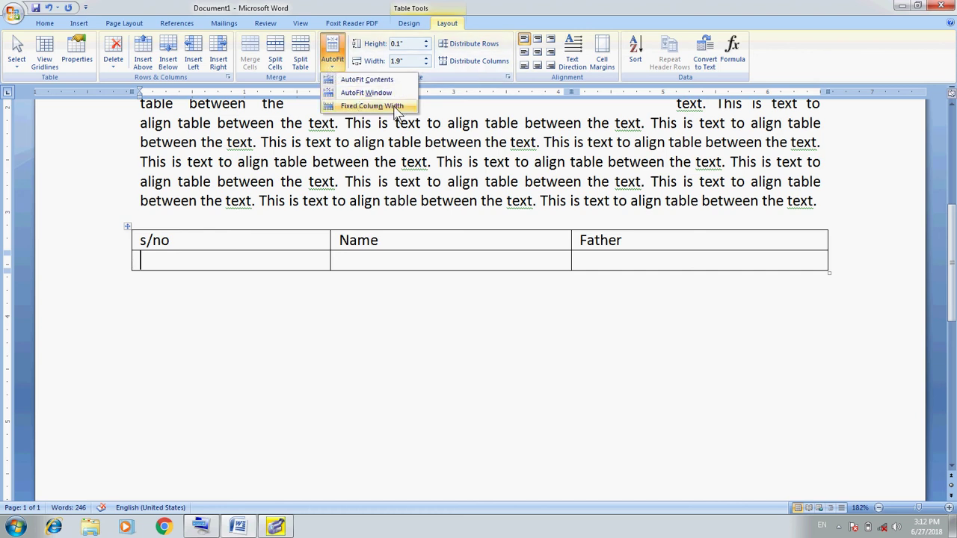
click(396, 107)
click(445, 264)
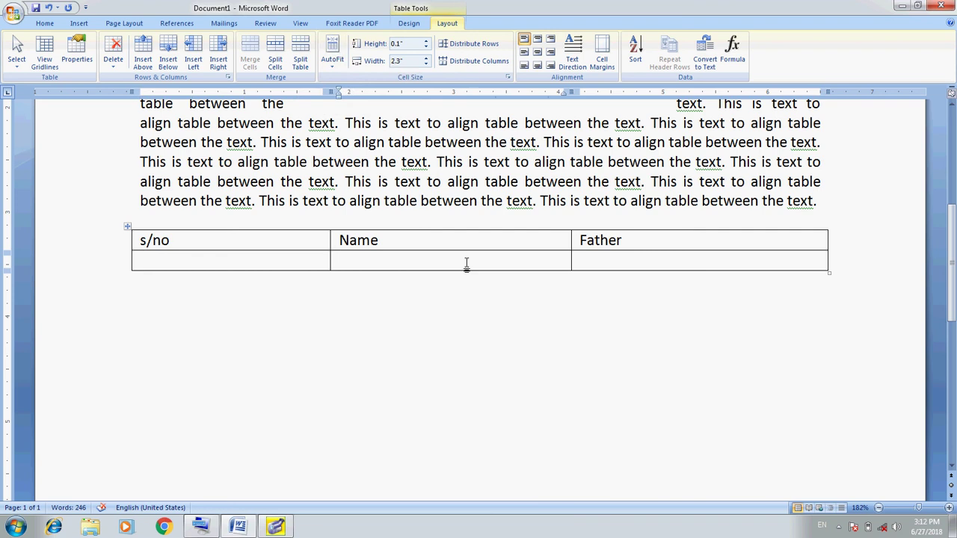
key(ctrl+z)
key(ctrl+z)
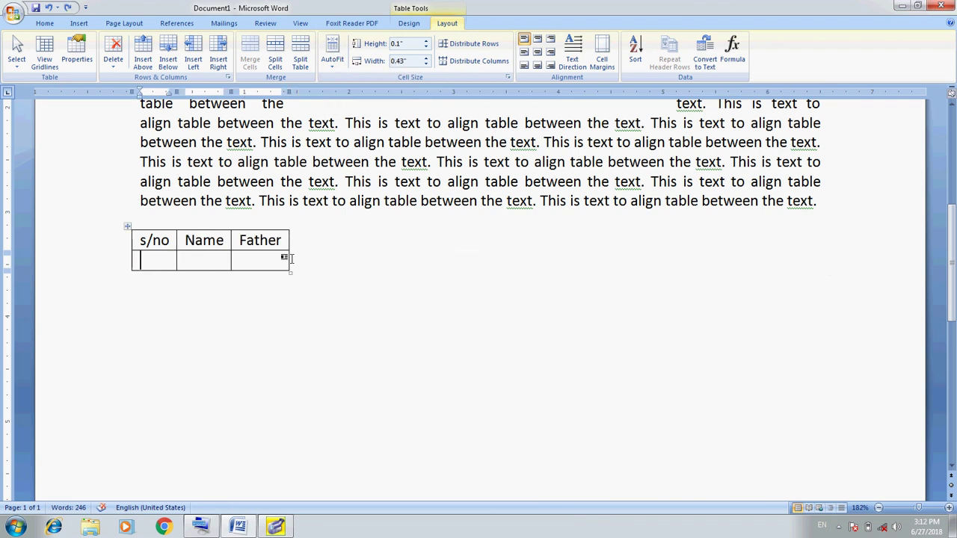
- Drag the table's right border out to roughly mid-page
drag(290, 258, 530, 271)
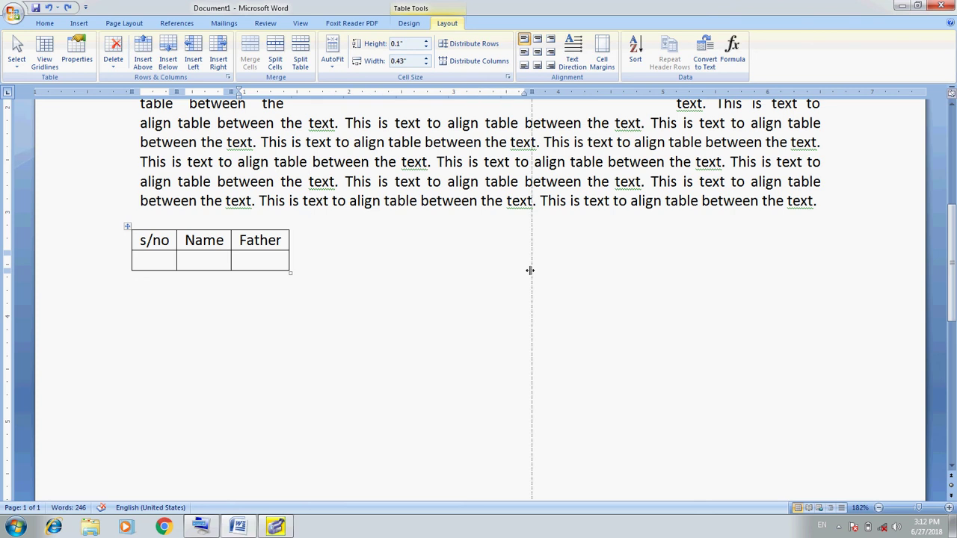
drag(529, 271, 531, 271)
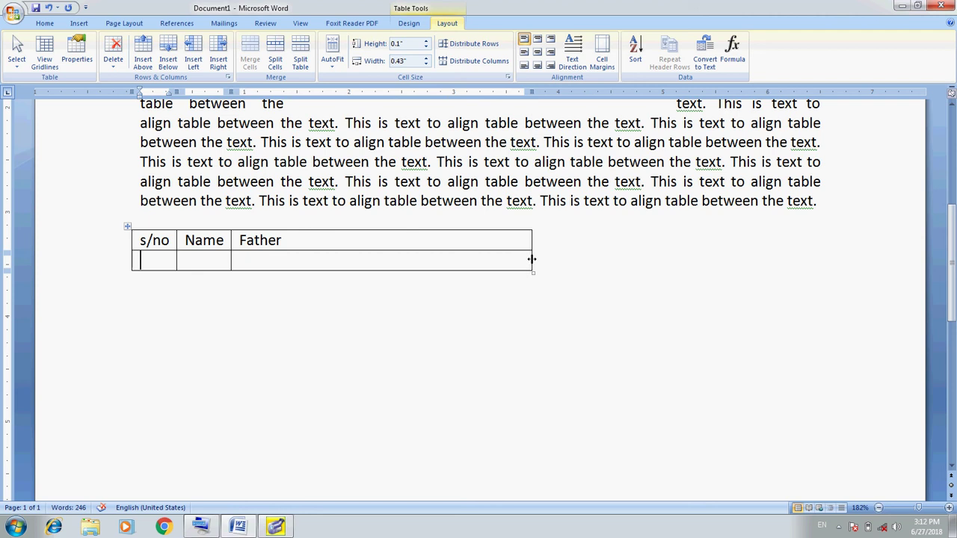
drag(531, 258, 501, 259)
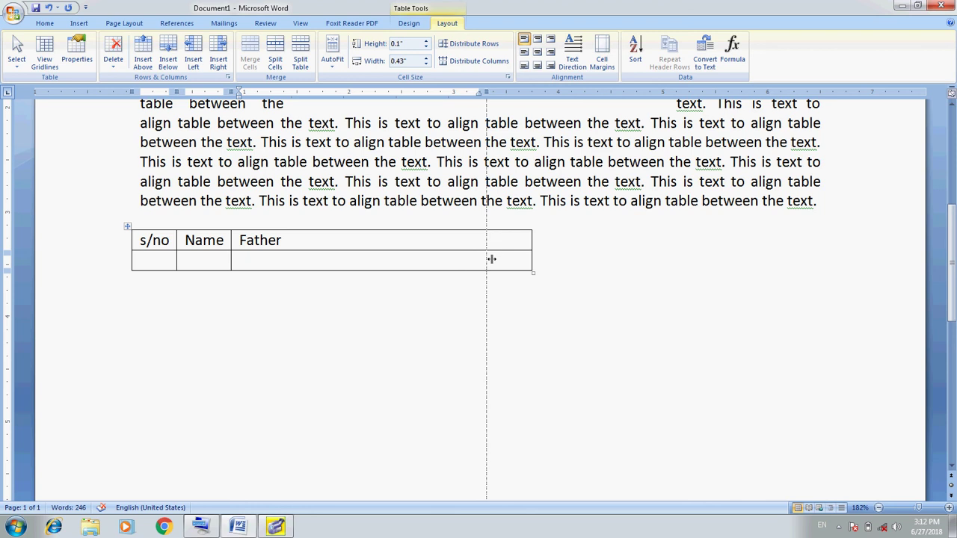
drag(486, 259, 513, 259)
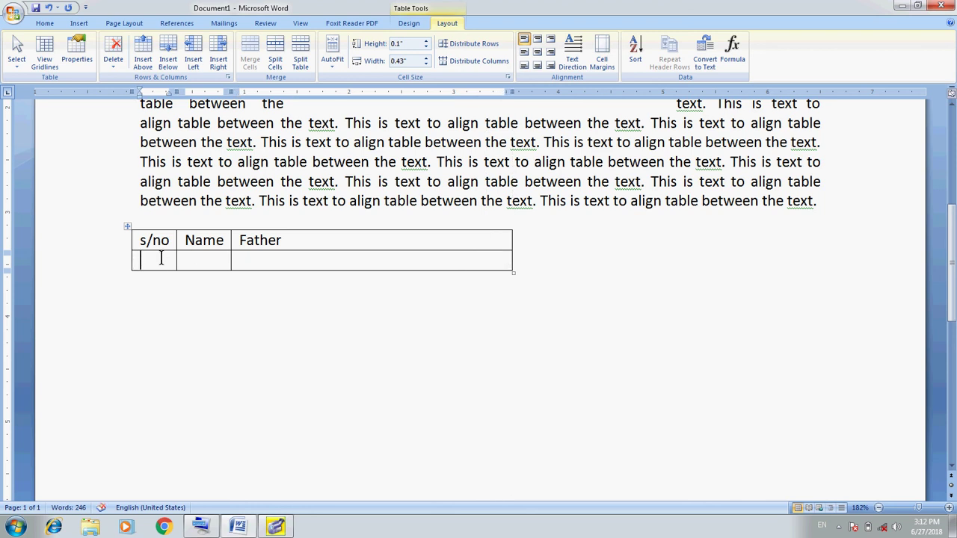
- Distribute the three columns evenly and set AutoFit to Fixed Column Width
click(128, 227)
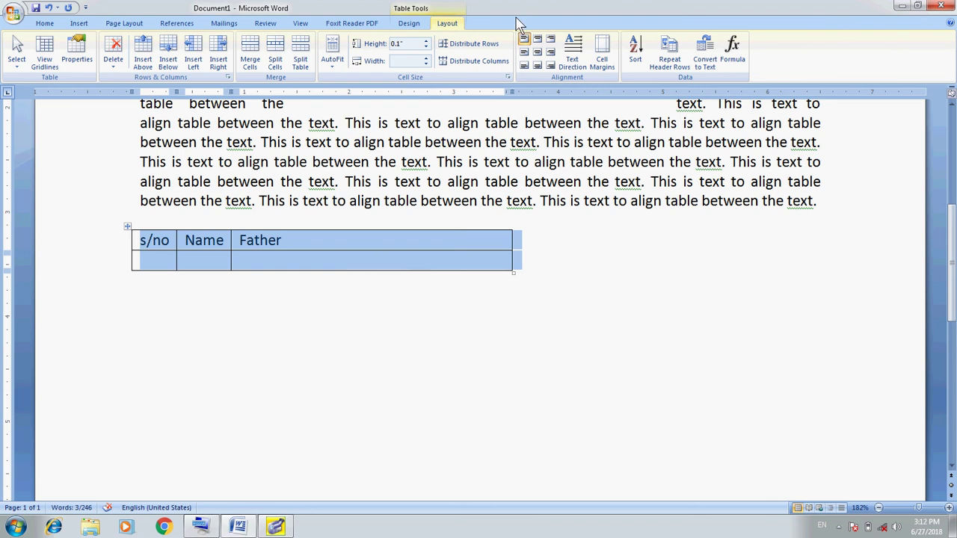
click(485, 64)
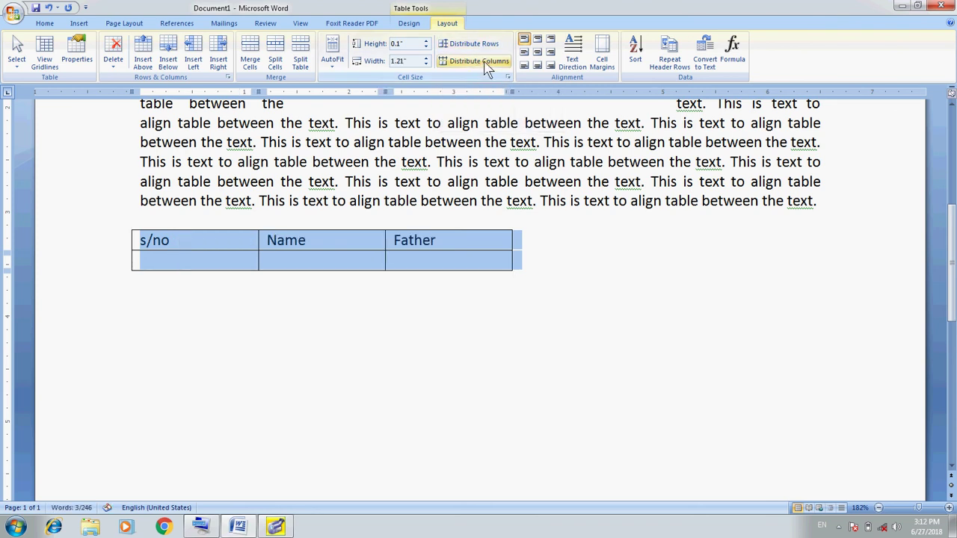
click(466, 264)
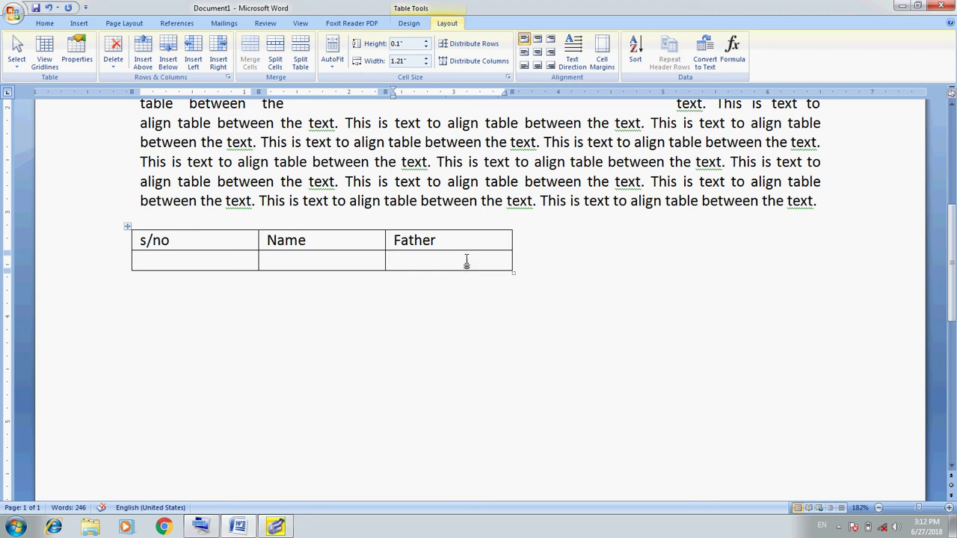
click(332, 65)
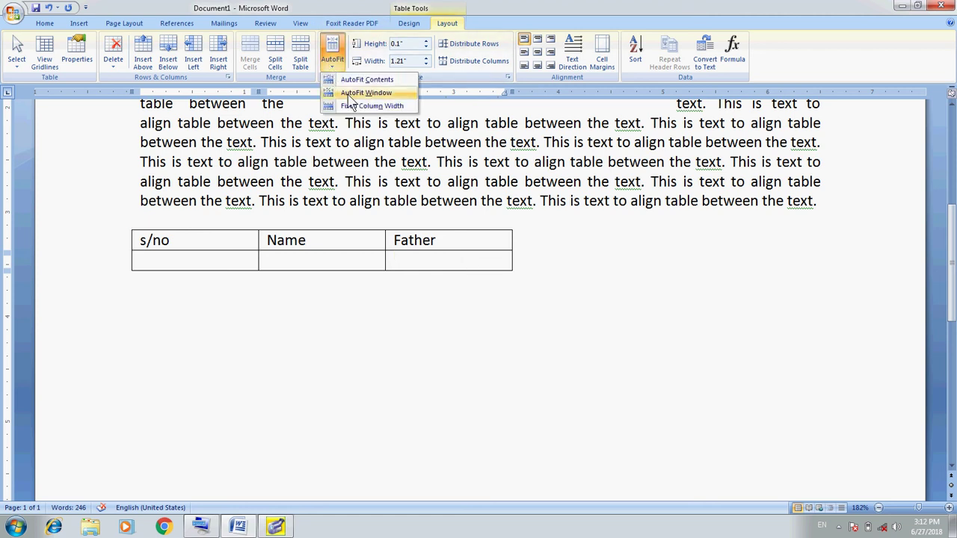
click(407, 107)
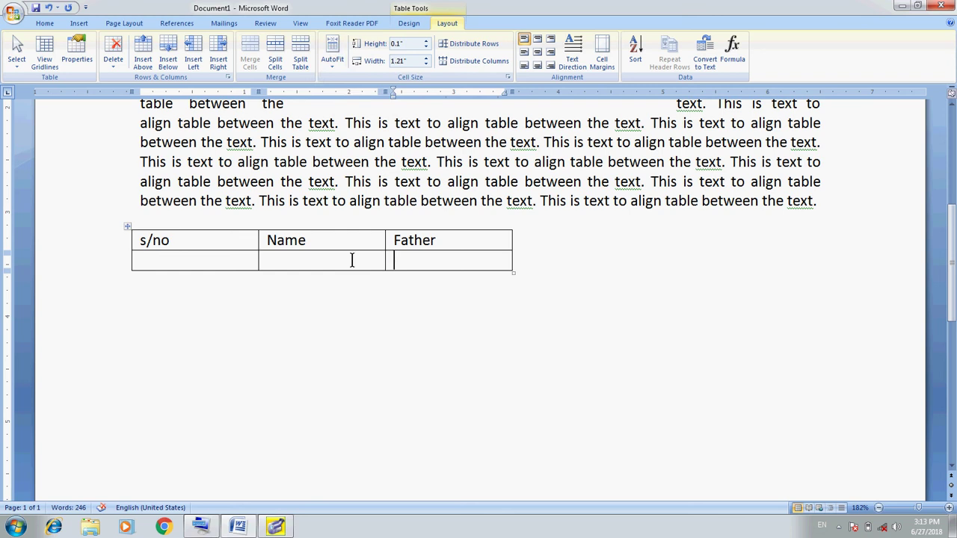
click(213, 262)
- Type 'There is no long time to fix column width' into row 2's s/no cell
text(thiere)
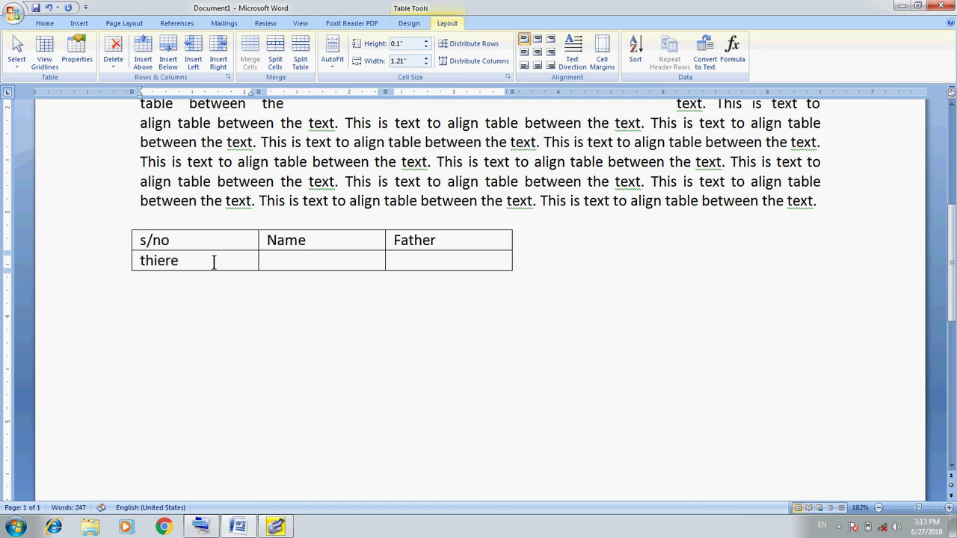
key(BackSpace)
key(BackSpace)
key(BackSpace)
key(BackSpace)
text(er)
key(BackSpace)
key(BackSpace)
text(here is )
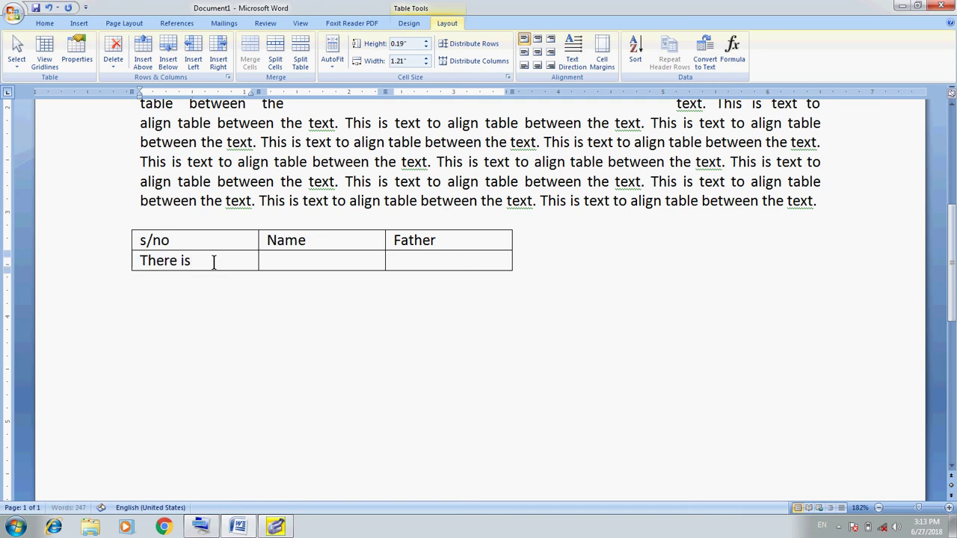
text(no long)
text(e)
key(BackSpace)
text(time)
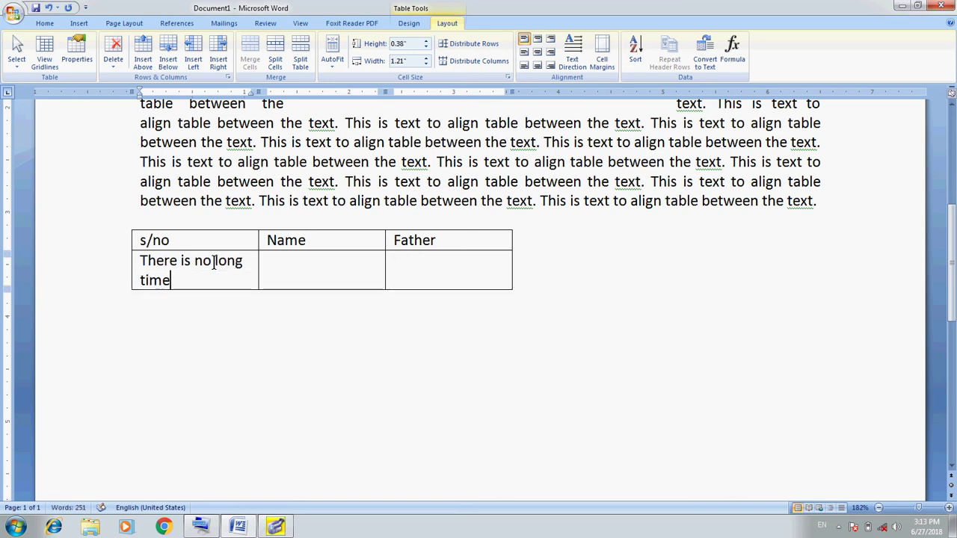
text( to fix)
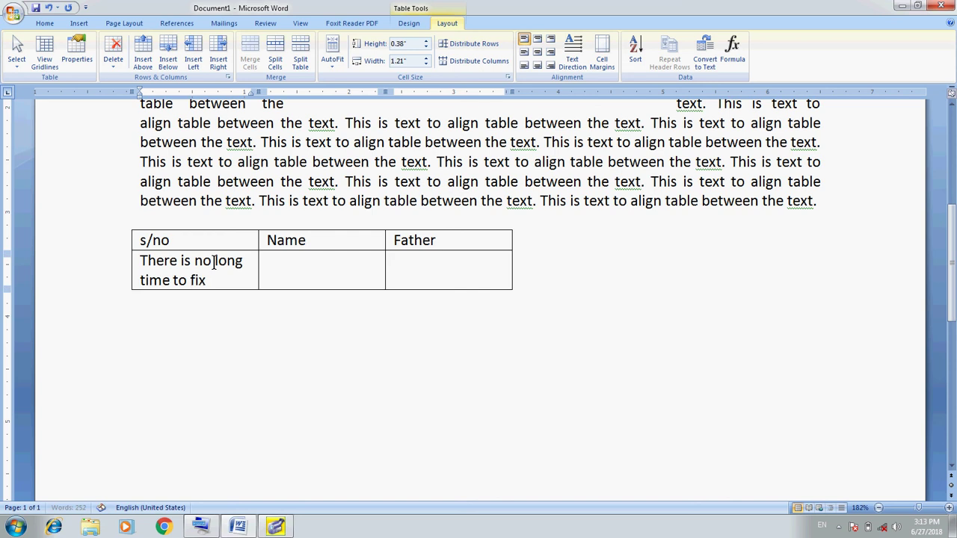
text( column )
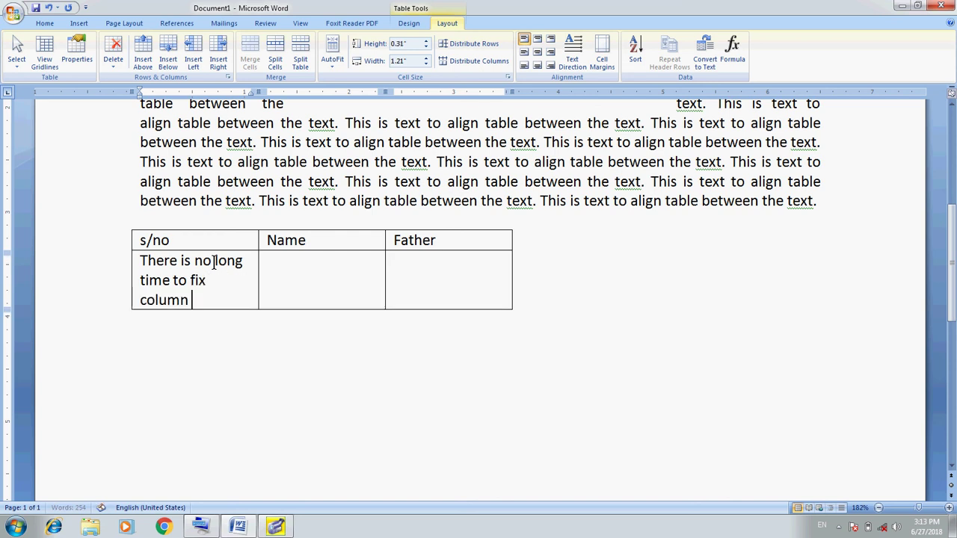
text(width)
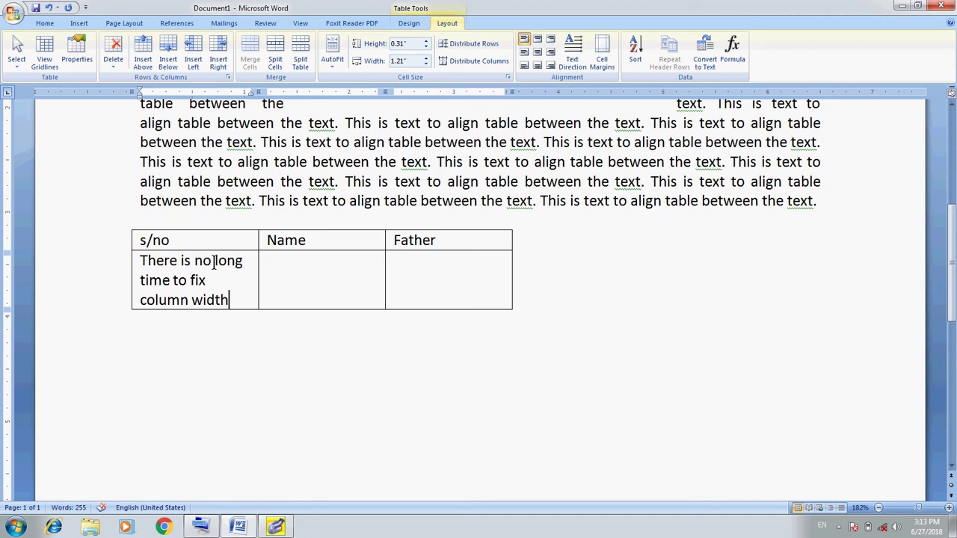
click(336, 63)
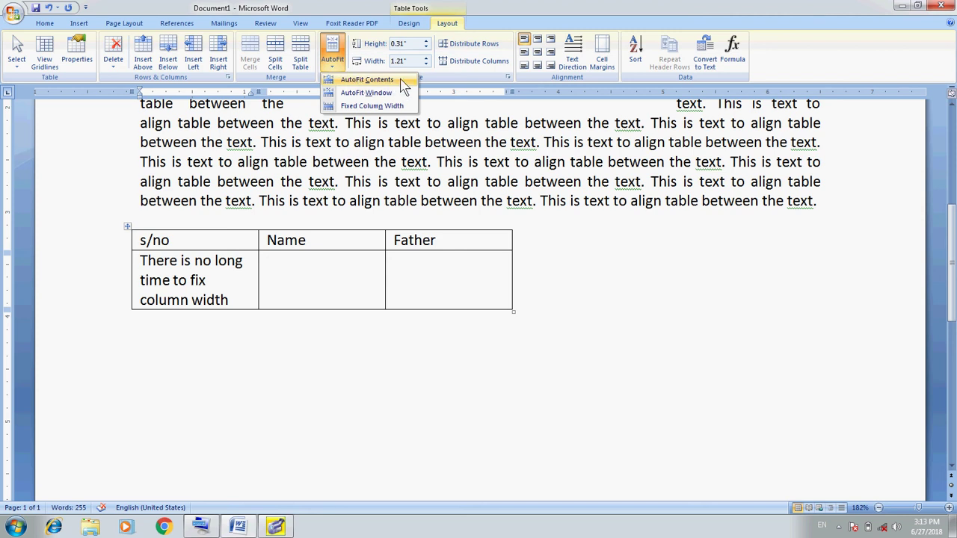
- Apply AutoFit Contents to the table, then bring up Super Screen Recorder from the tray
click(405, 81)
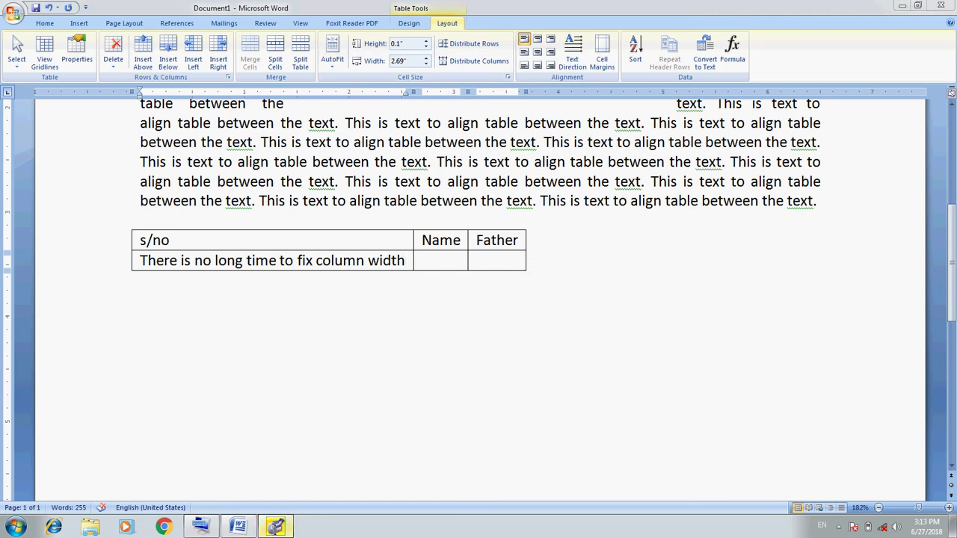
click(839, 526)
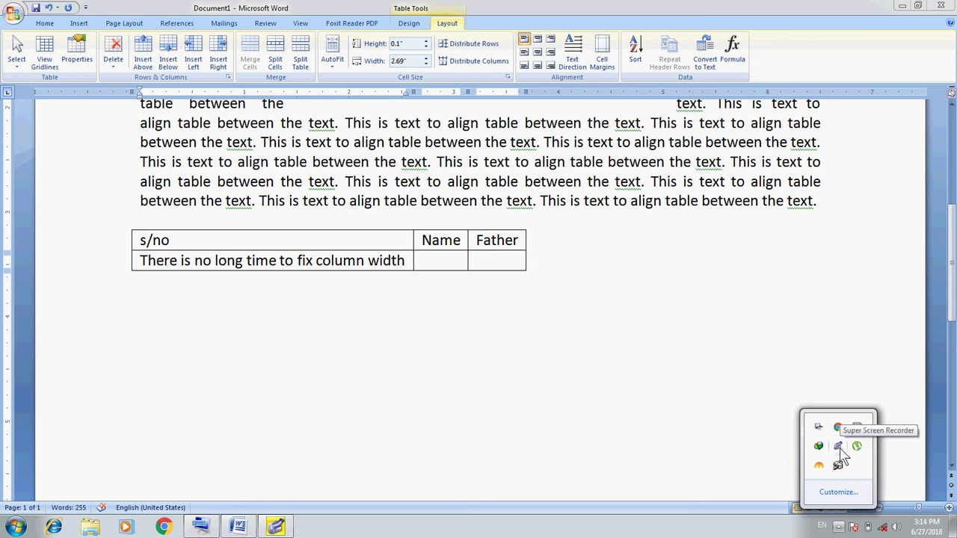
click(838, 446)
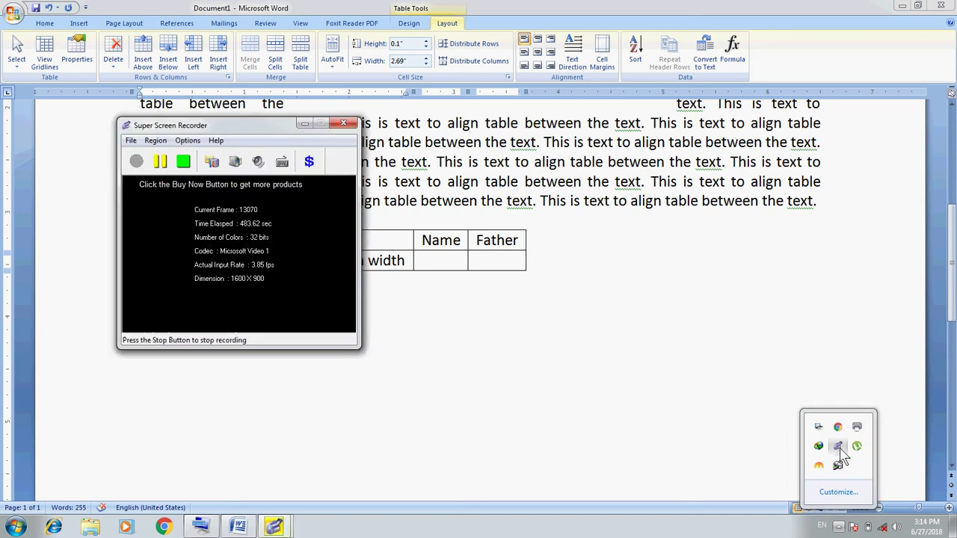